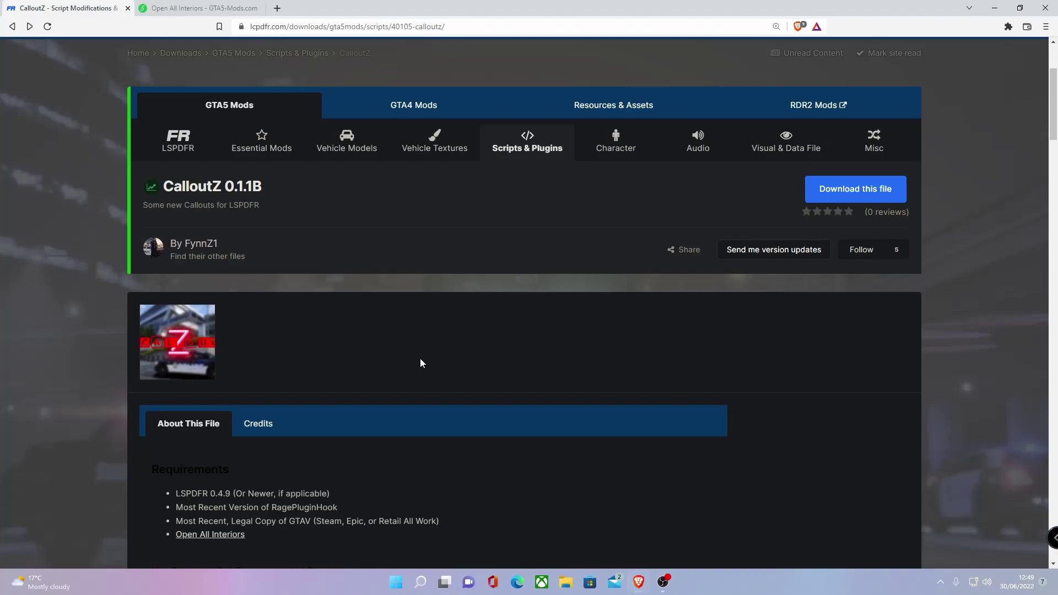
- Check the Open All Interiors requirement page, then scroll down the CalloutZ download page
scroll(426, 424, down, 3)
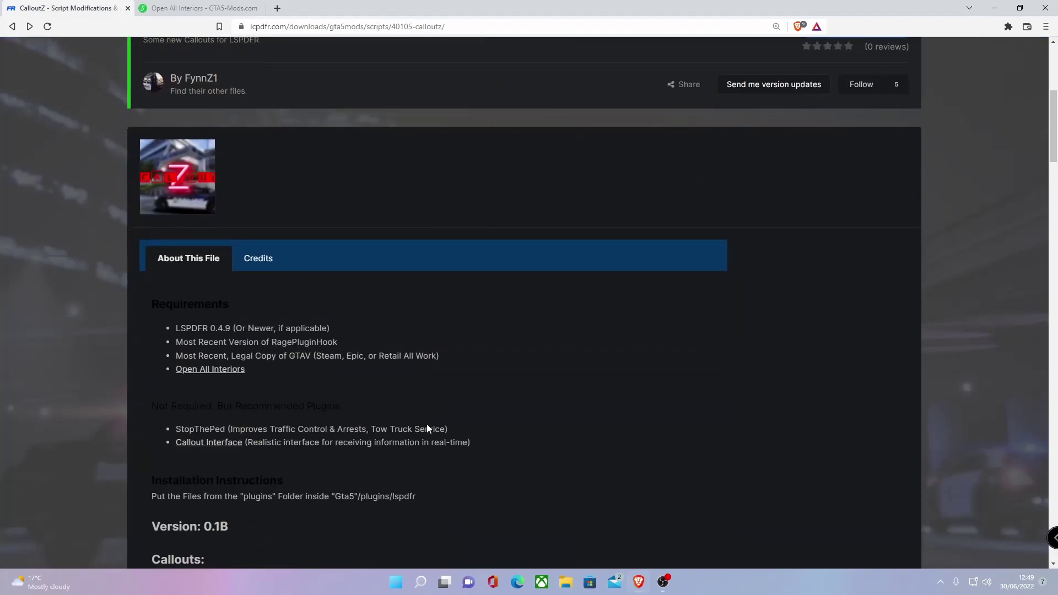
click(198, 374)
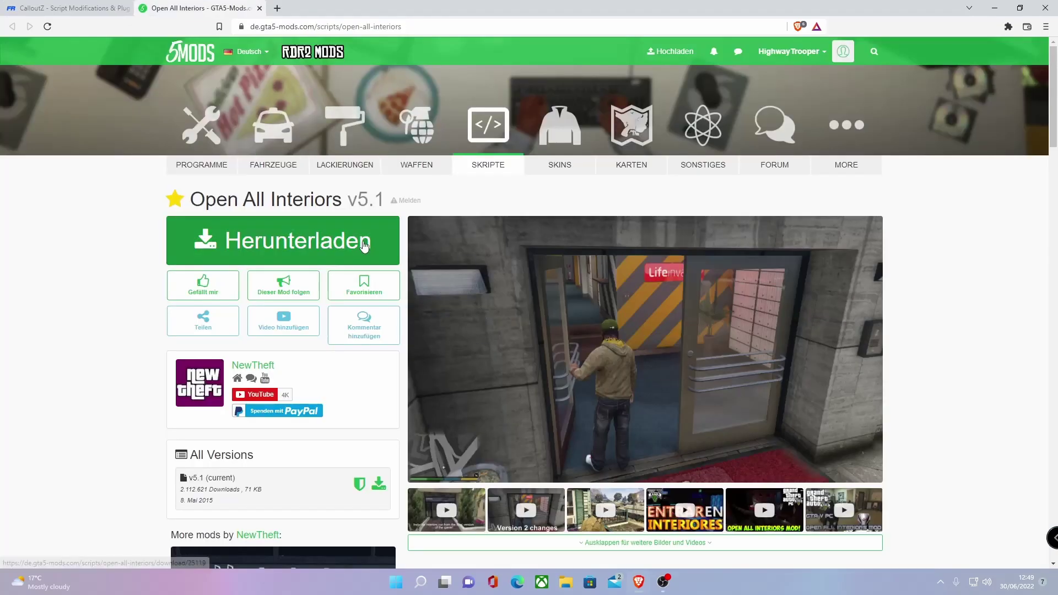
click(69, 8)
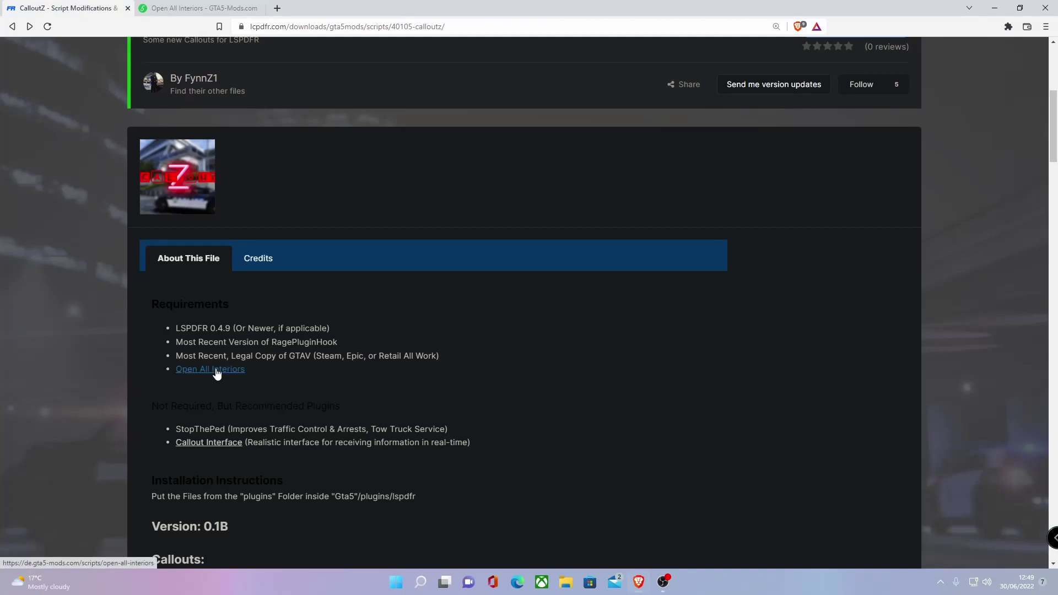
scroll(216, 373, down, 2)
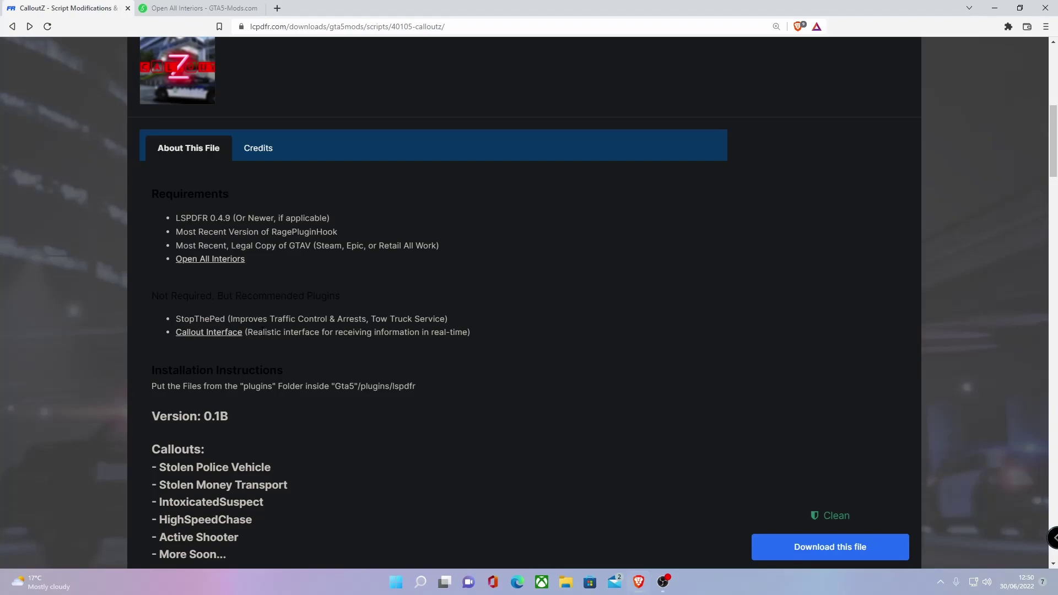
scroll(262, 331, down, 2)
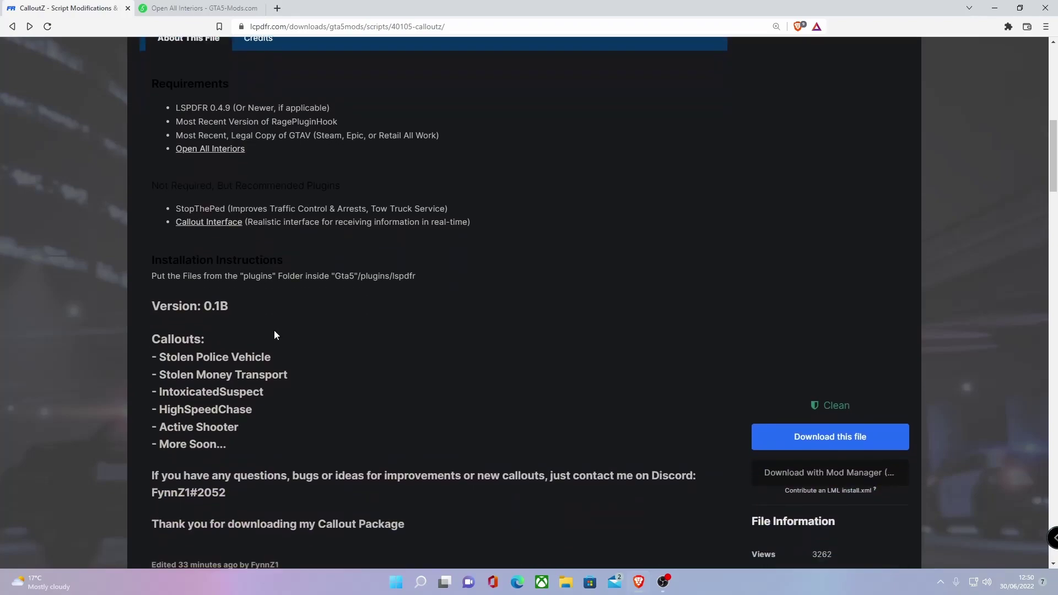
scroll(274, 331, down, 1)
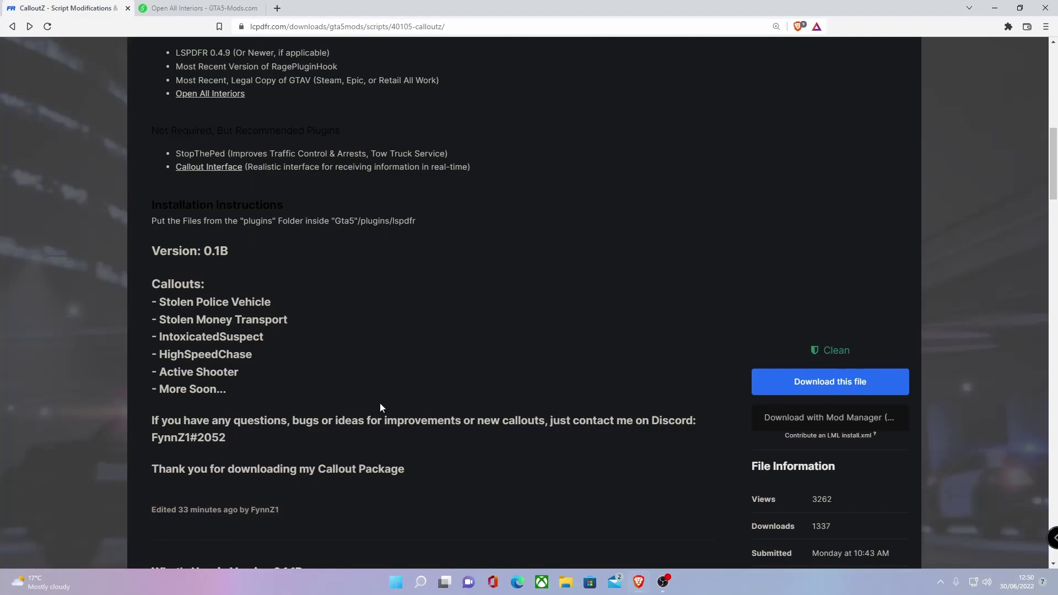
scroll(330, 375, down, 3)
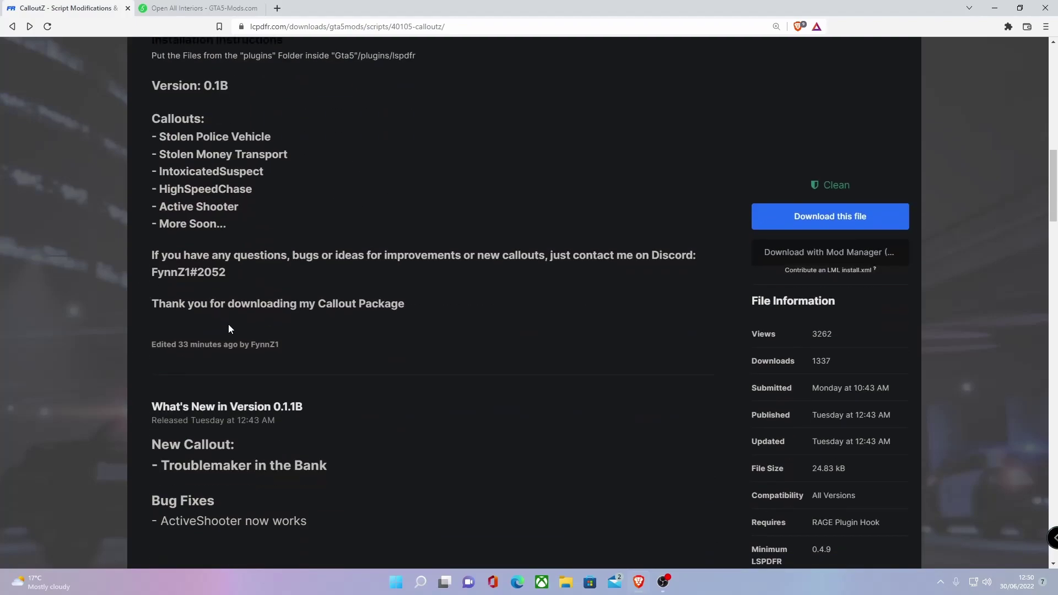
- Accept the terms and save CalloutZ 0.1.1B.zip to the Downloads folder
click(788, 220)
click(805, 231)
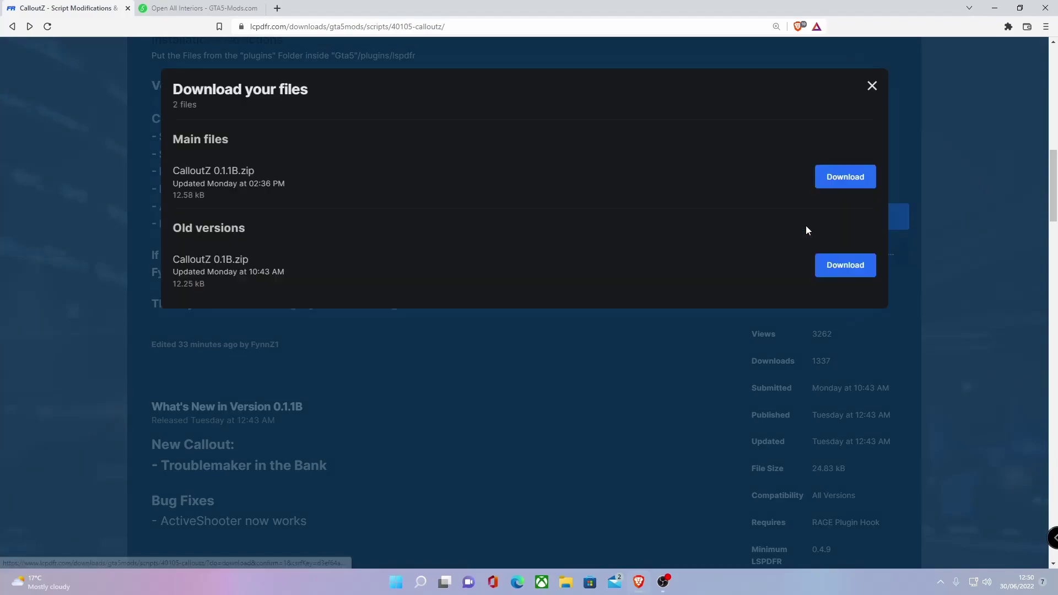
click(825, 176)
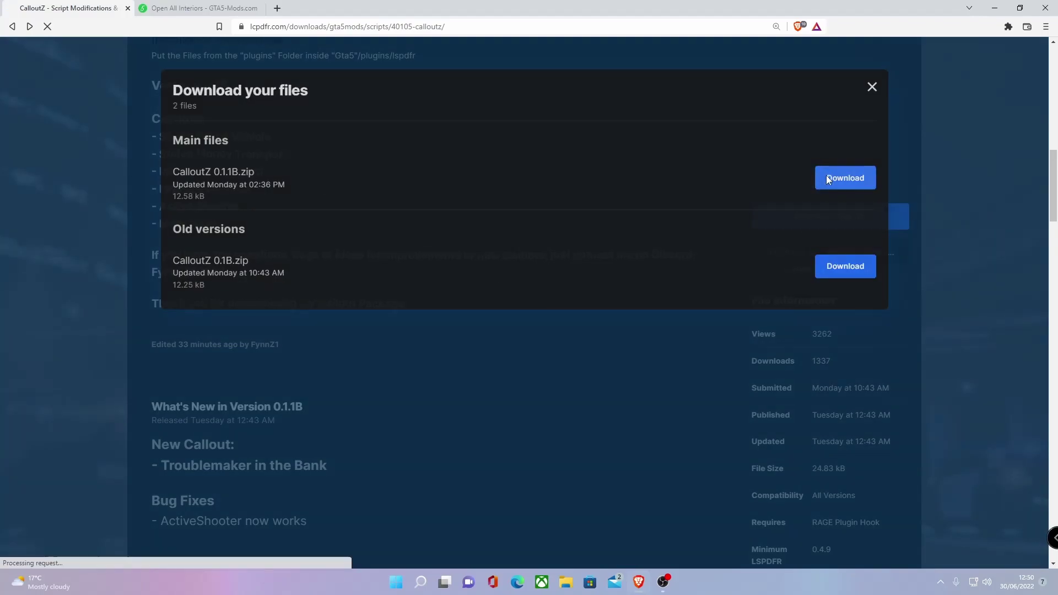
scroll(416, 309, down, 1)
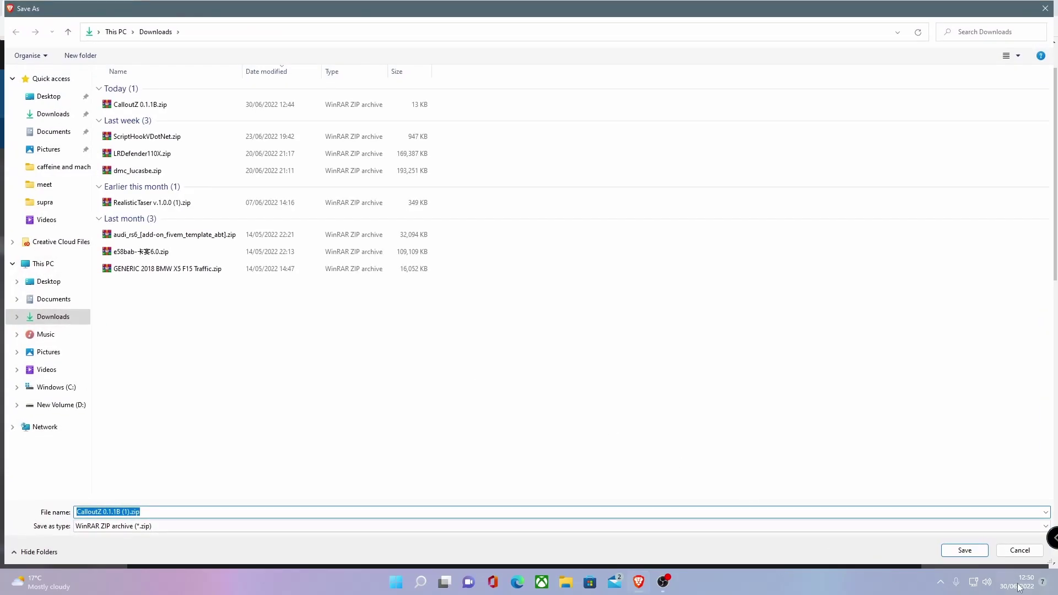
click(975, 554)
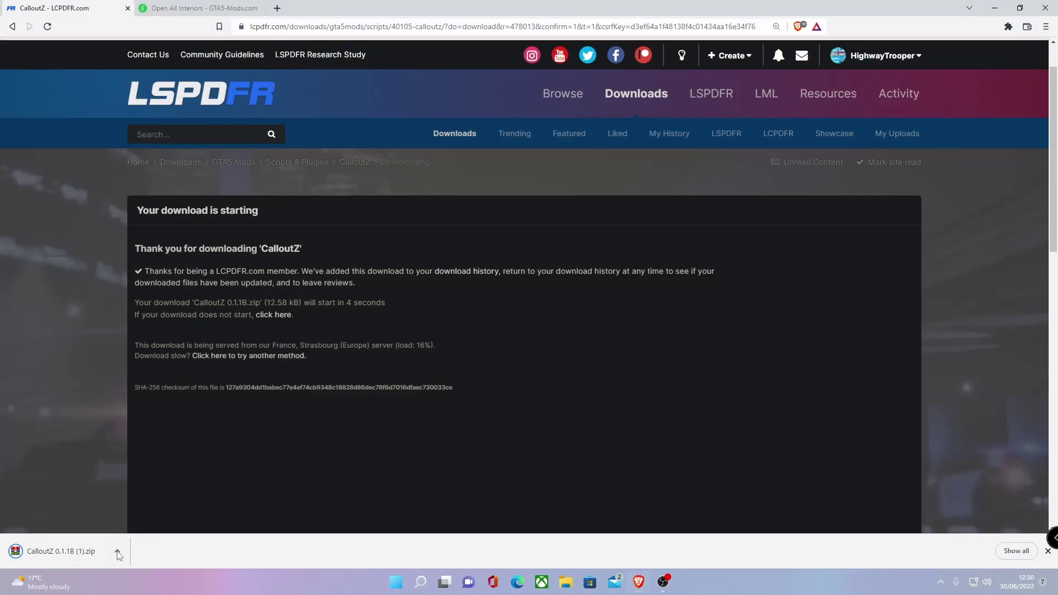
- Open CalloutZ 0.1.1B (1).zip in WinRAR, dismiss the trial notice, and enter CalloutZ\plugins
click(114, 556)
click(135, 478)
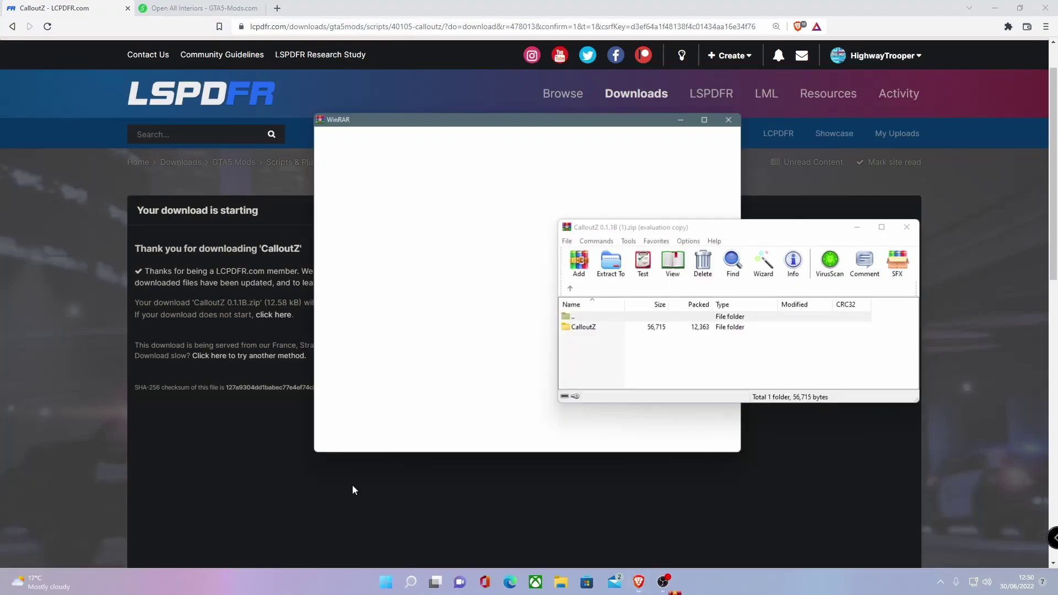
click(739, 113)
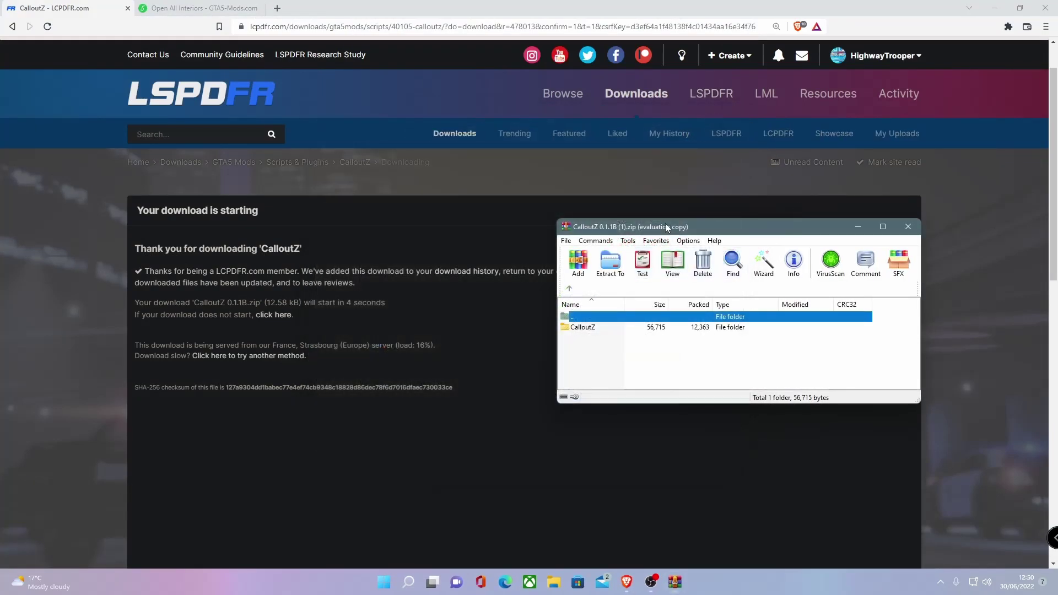
drag(665, 226, 500, 174)
double_click(426, 278)
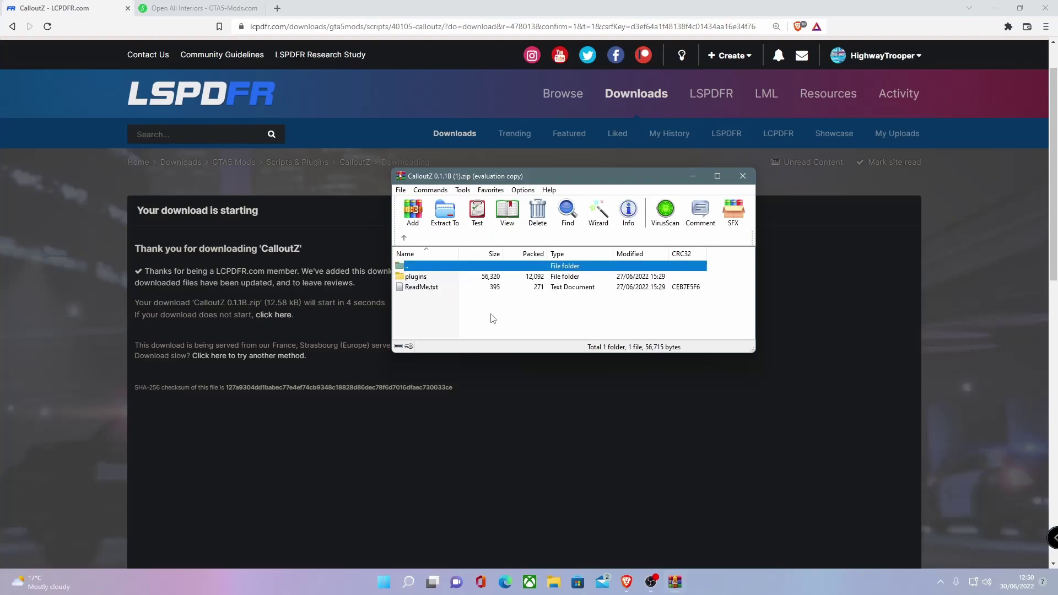
double_click(416, 277)
- Re-open the plugins folder and position the window showing CalloutZ.dll and CalloutZ.pdb
mouse_move(471, 314)
mouse_down()
mouse_move(442, 274)
mouse_move(477, 312)
mouse_up()
drag(500, 178, 673, 211)
click(579, 270)
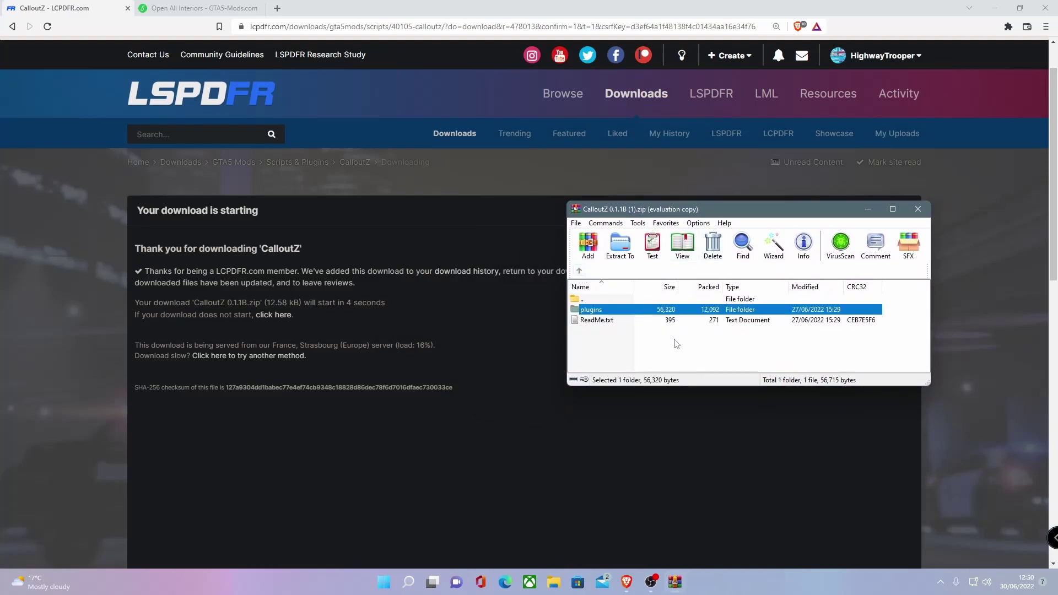
click(626, 332)
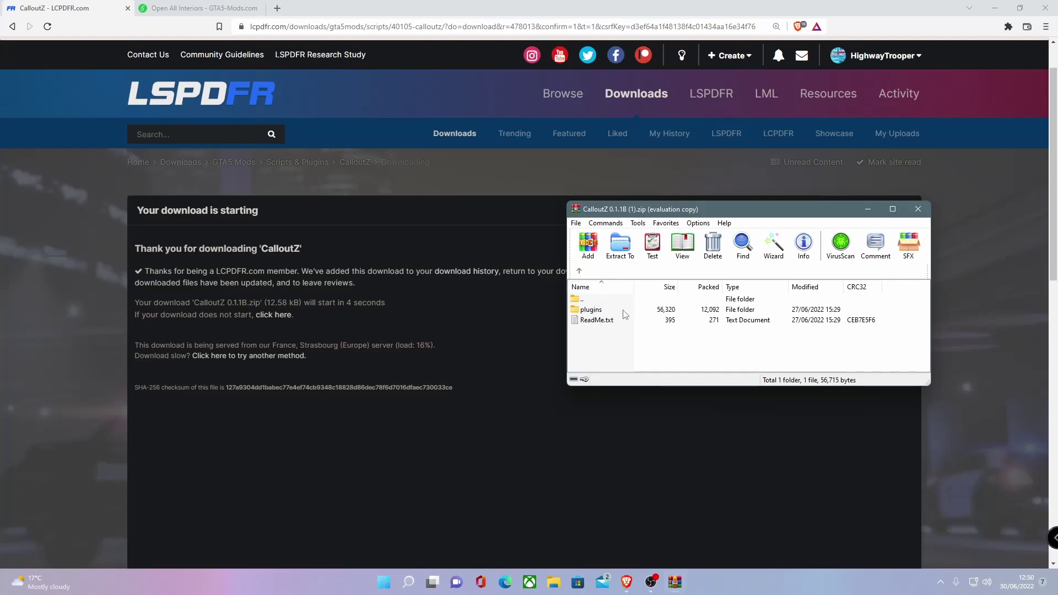
double_click(604, 311)
drag(642, 350, 603, 311)
click(634, 347)
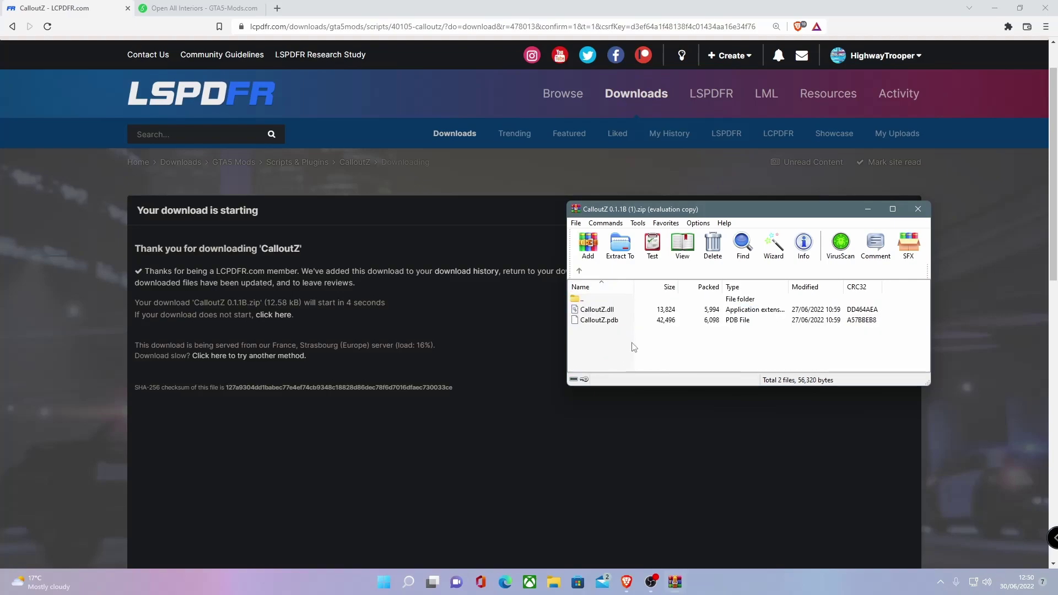
click(579, 271)
double_click(604, 311)
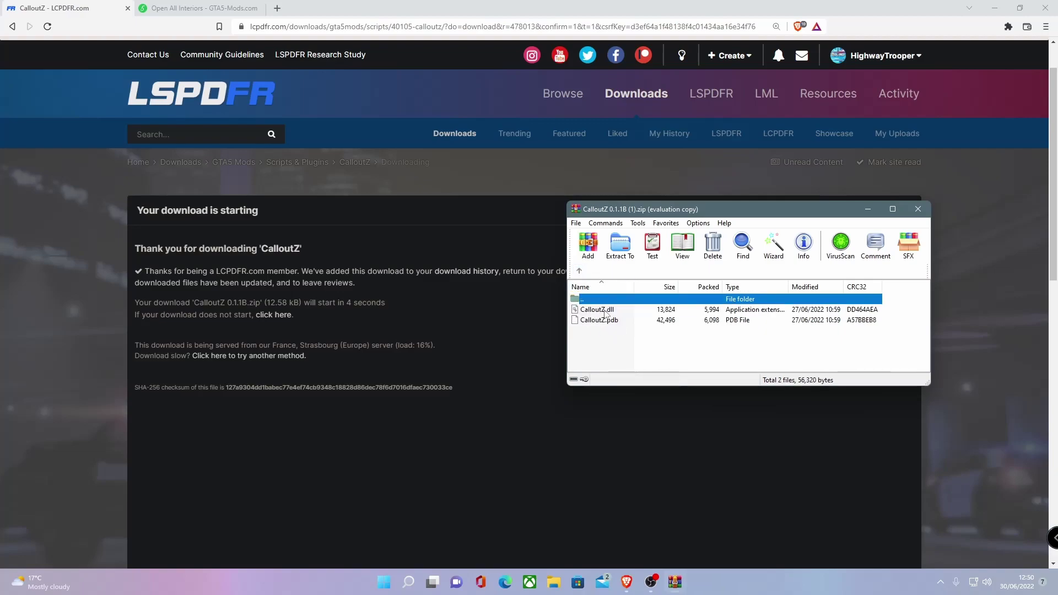
drag(602, 211, 645, 216)
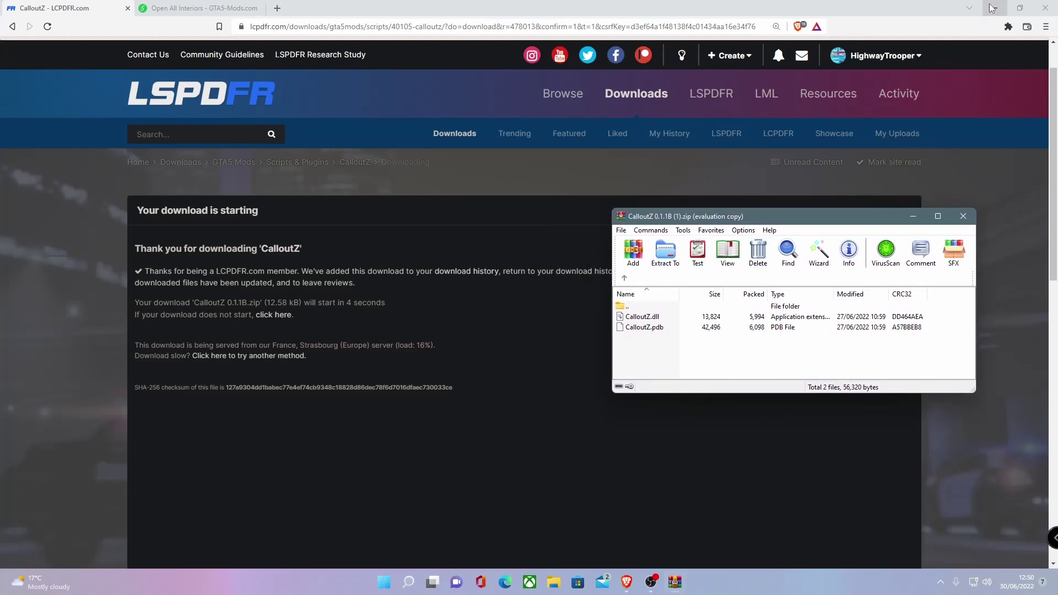
- Minimize the browser and open File Explorer
click(994, 8)
click(555, 581)
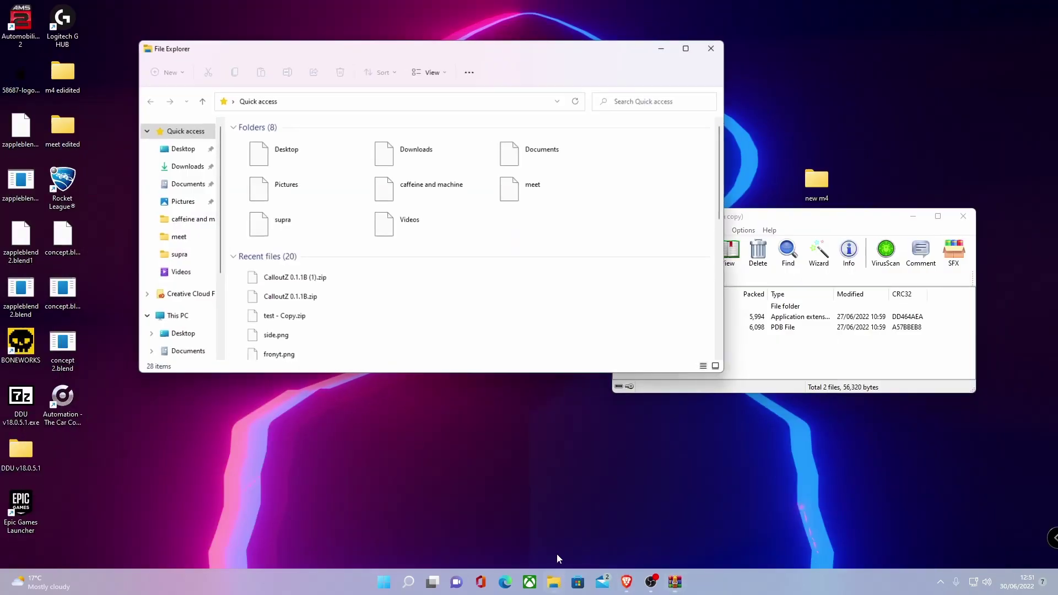
drag(350, 51, 260, 79)
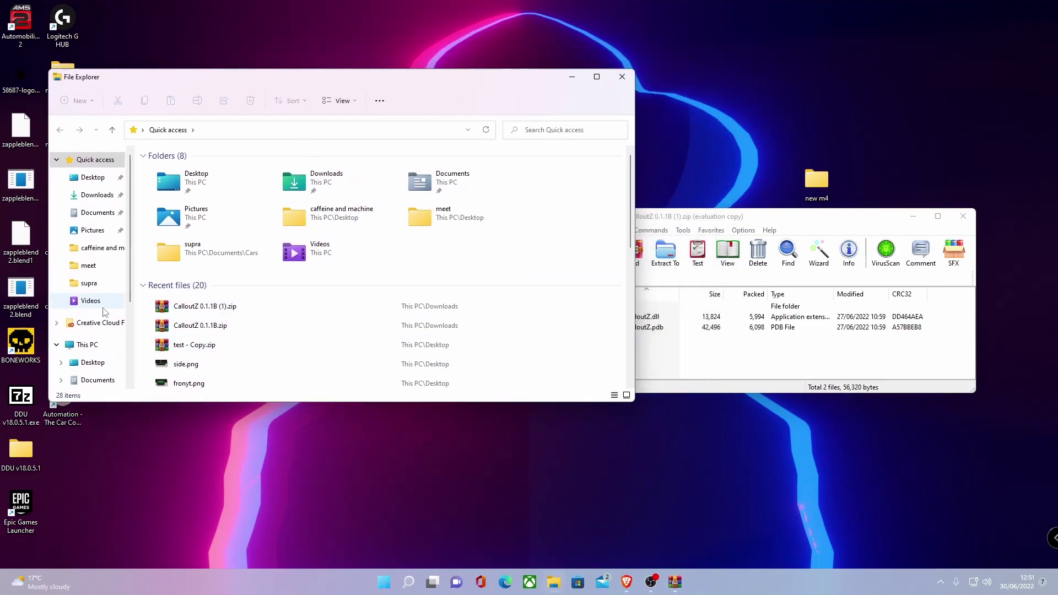
scroll(118, 303, down, 4)
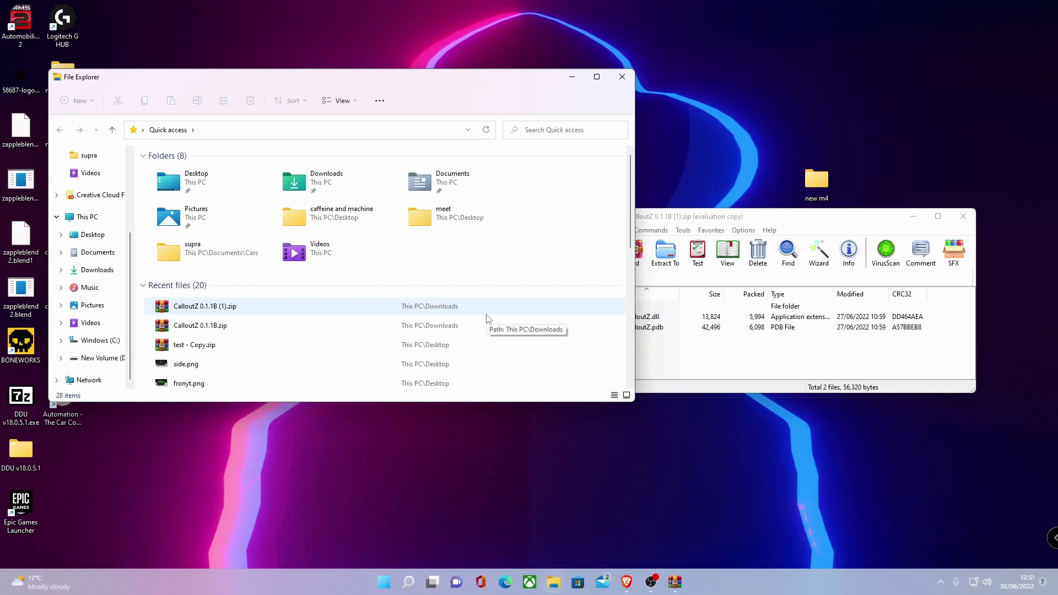
- Browse C:\Program Files (x86)\Steam\steamapps\common looking for the game folder
click(100, 340)
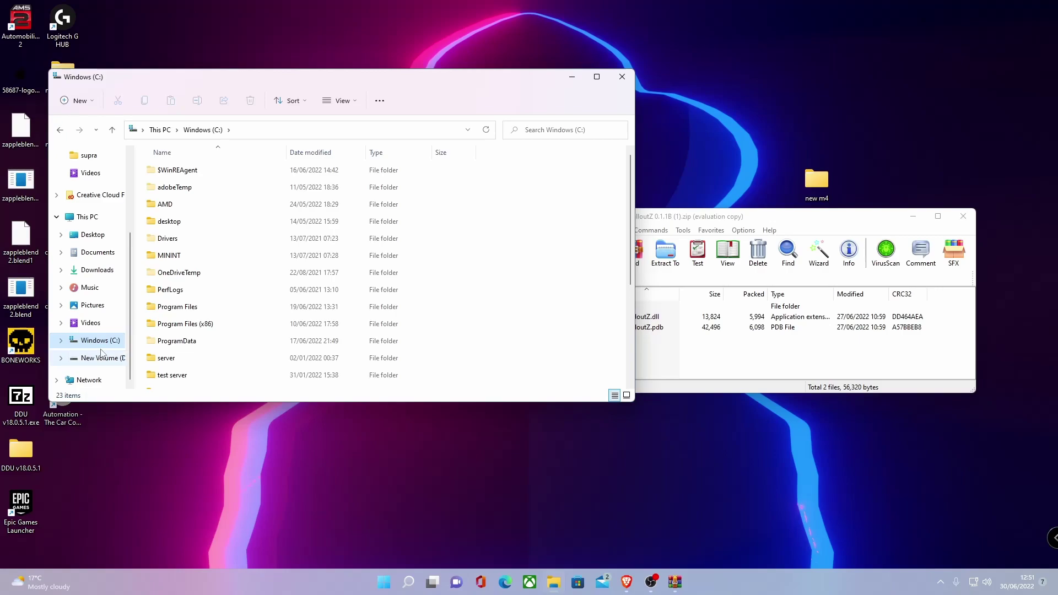
double_click(226, 325)
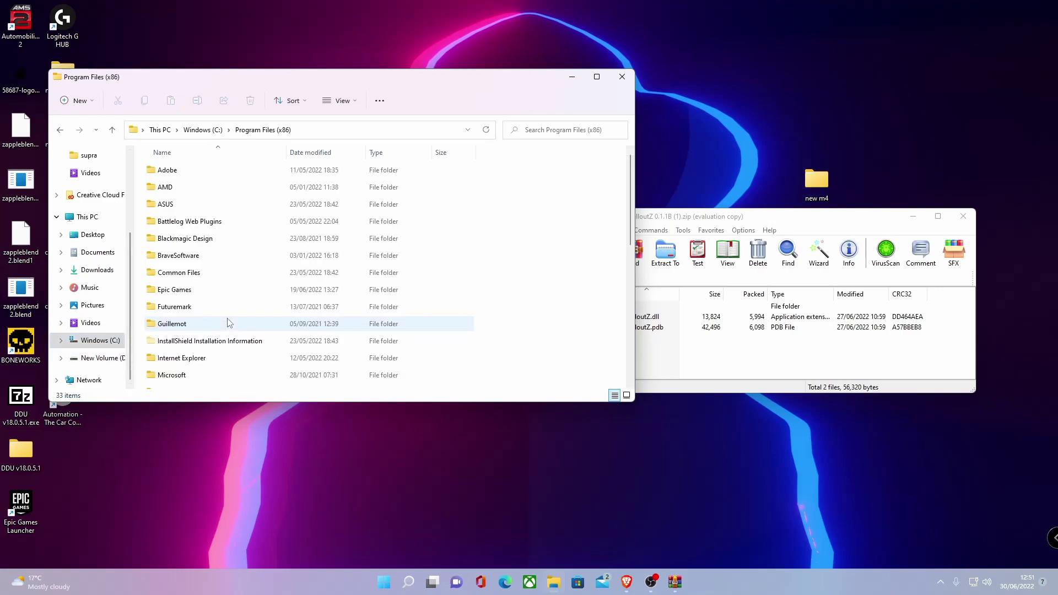
scroll(225, 319, down, 7)
double_click(183, 236)
scroll(209, 298, down, 15)
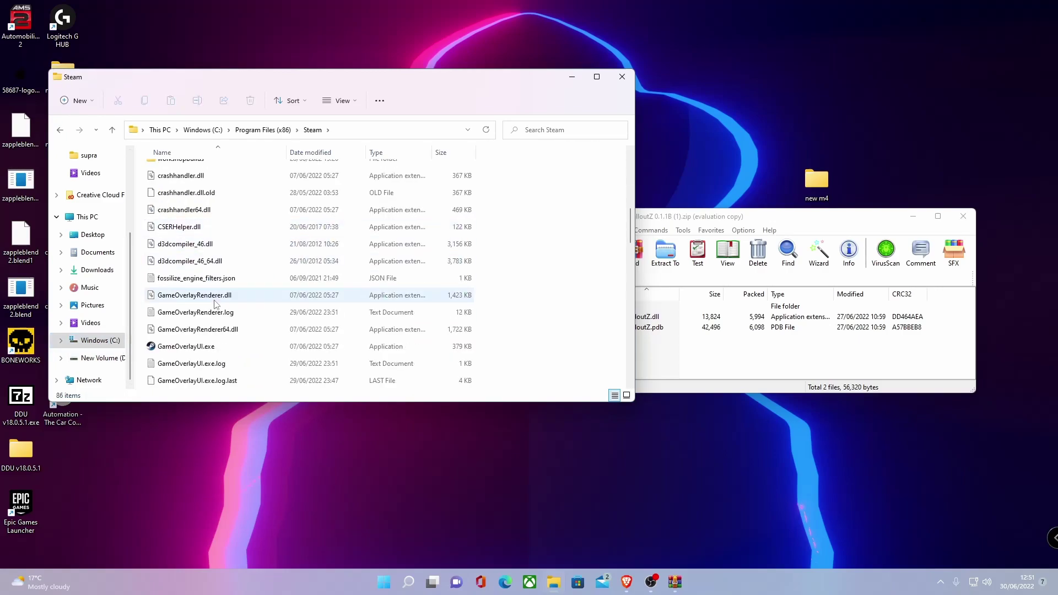
scroll(209, 276, up, 15)
scroll(186, 329, down, 1)
scroll(185, 329, down, 3)
double_click(182, 301)
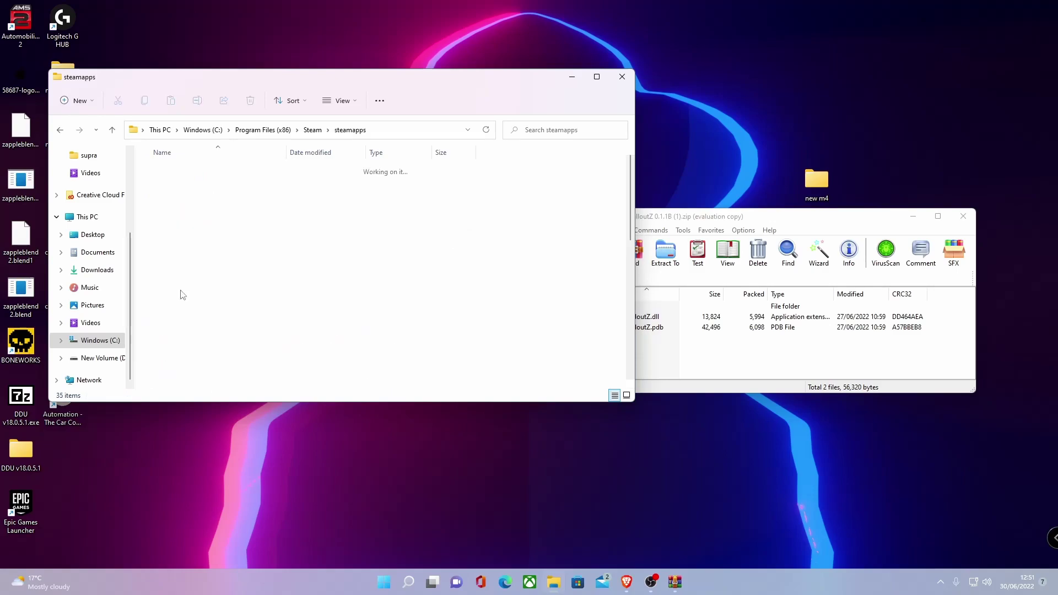
double_click(185, 170)
drag(267, 311, 187, 176)
click(277, 336)
- Open D:\SteamLibrary\steamapps\common\Grand Theft Auto V
click(111, 359)
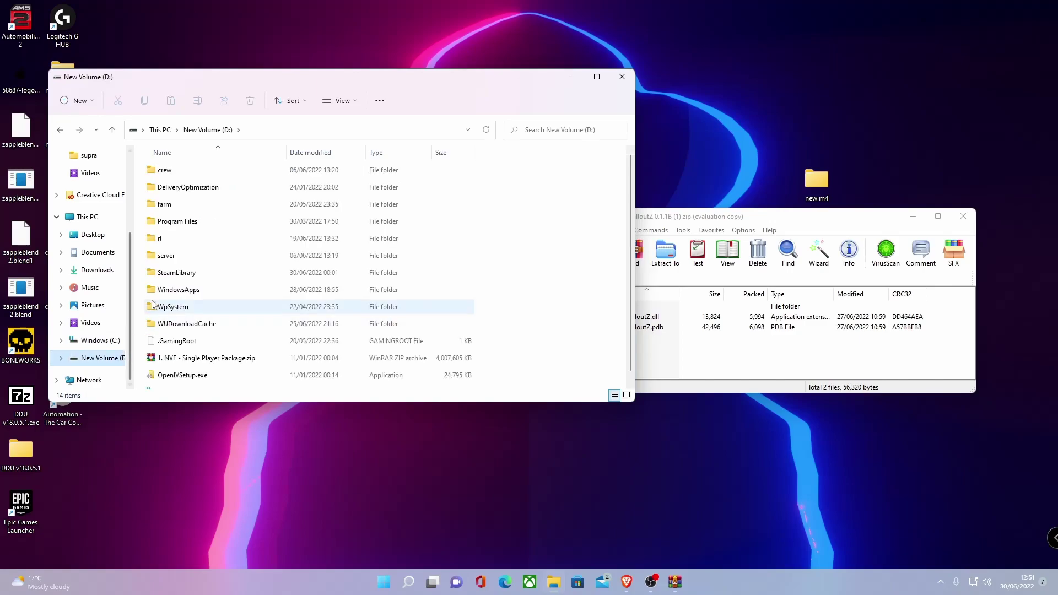
double_click(171, 273)
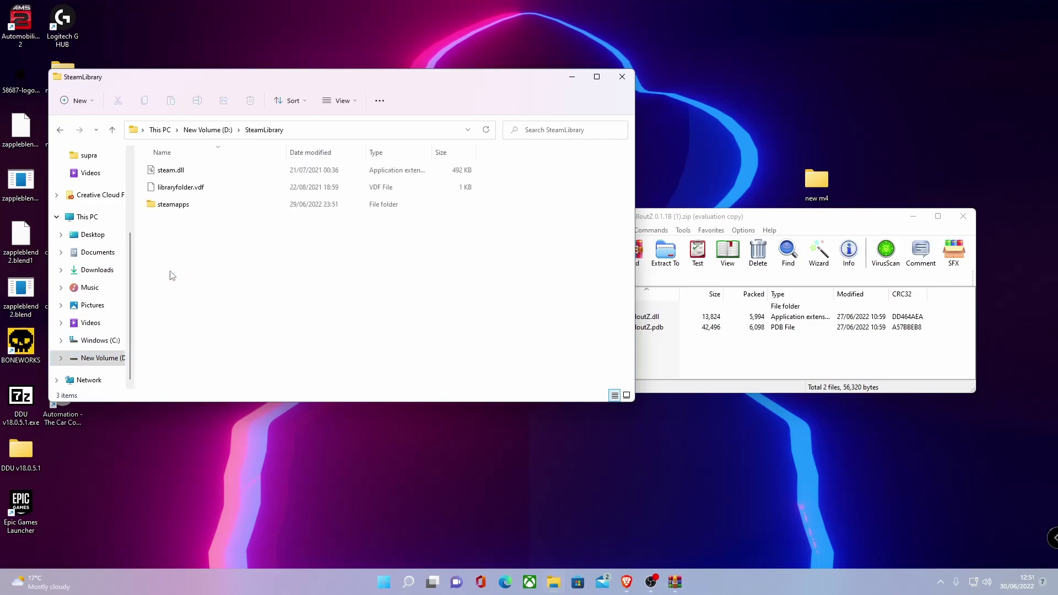
double_click(180, 204)
scroll(184, 358, down, 2)
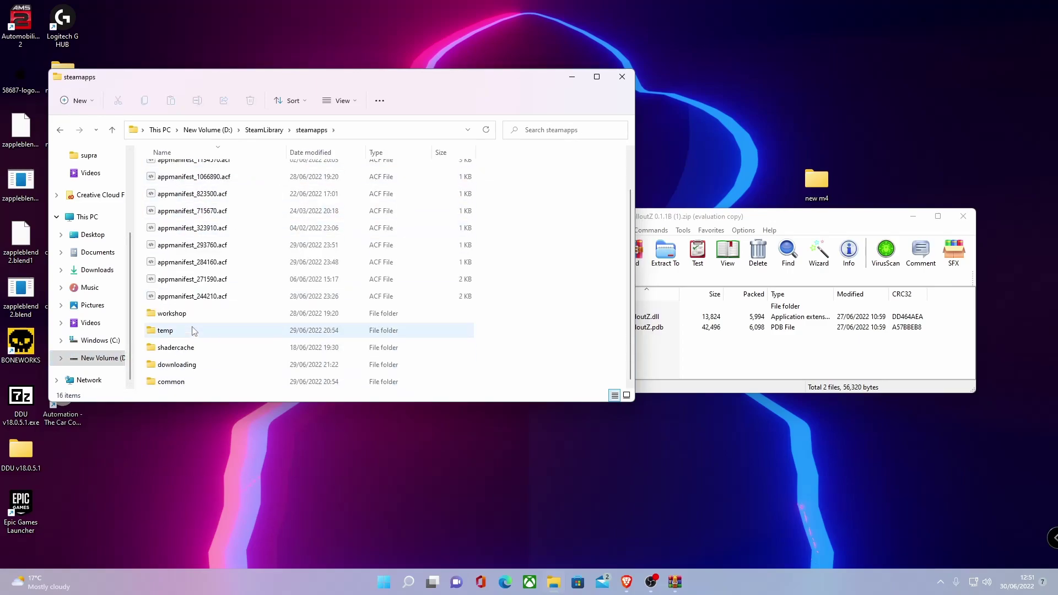
double_click(184, 388)
scroll(223, 287, down, 2)
click(223, 283)
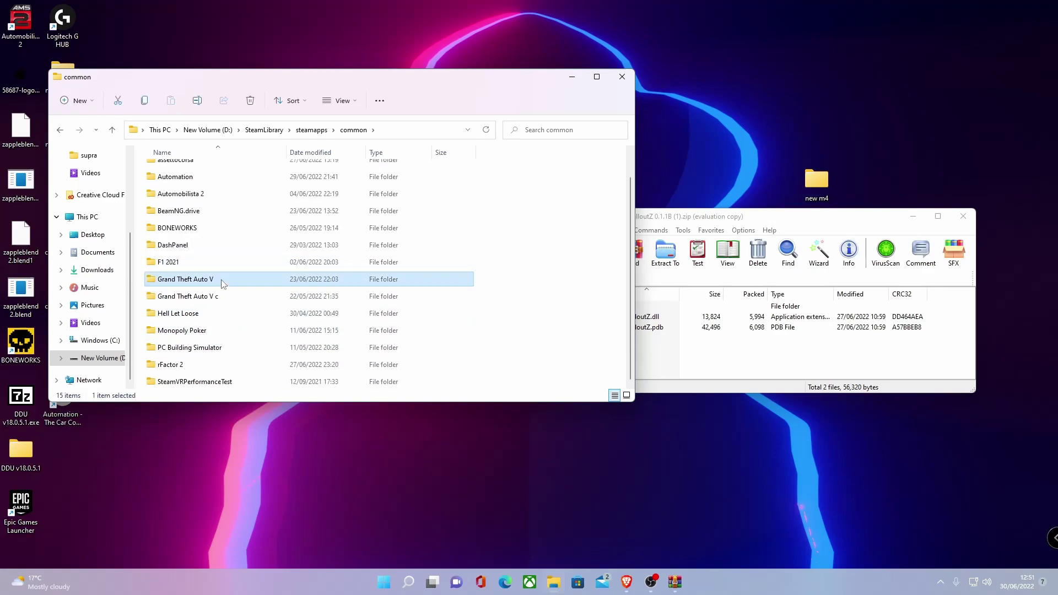
double_click(223, 283)
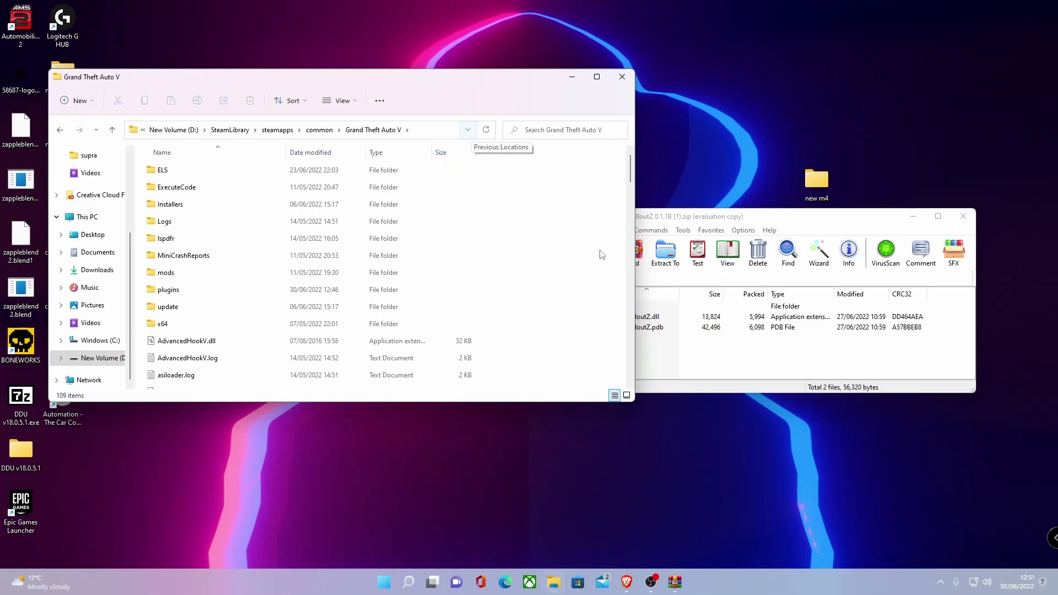
- Drag CalloutZ.dll and CalloutZ.pdb from WinRAR into plugins\LSPDFR
click(642, 338)
drag(686, 219, 736, 171)
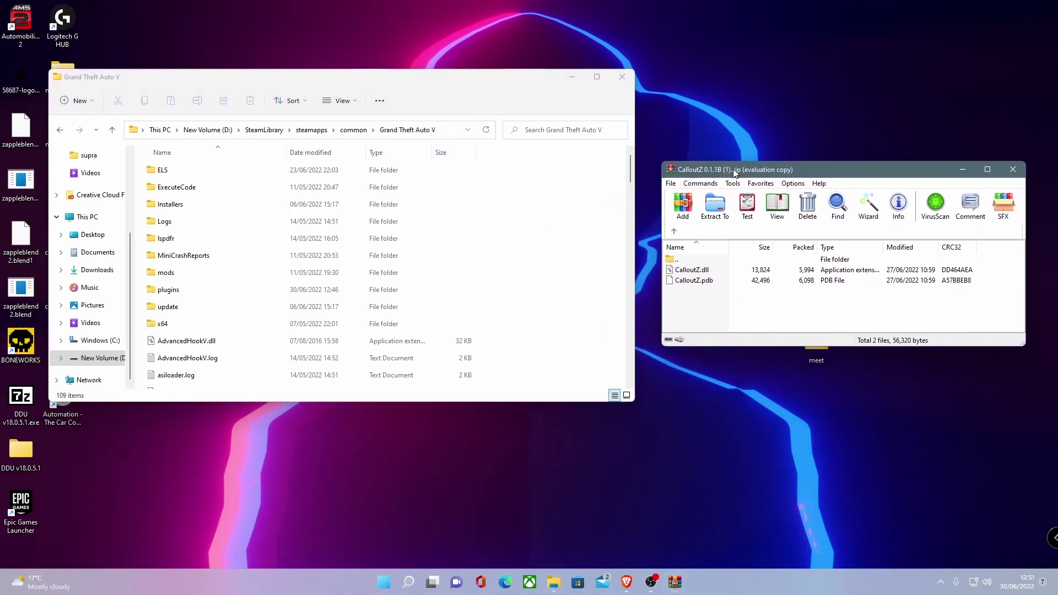
double_click(186, 291)
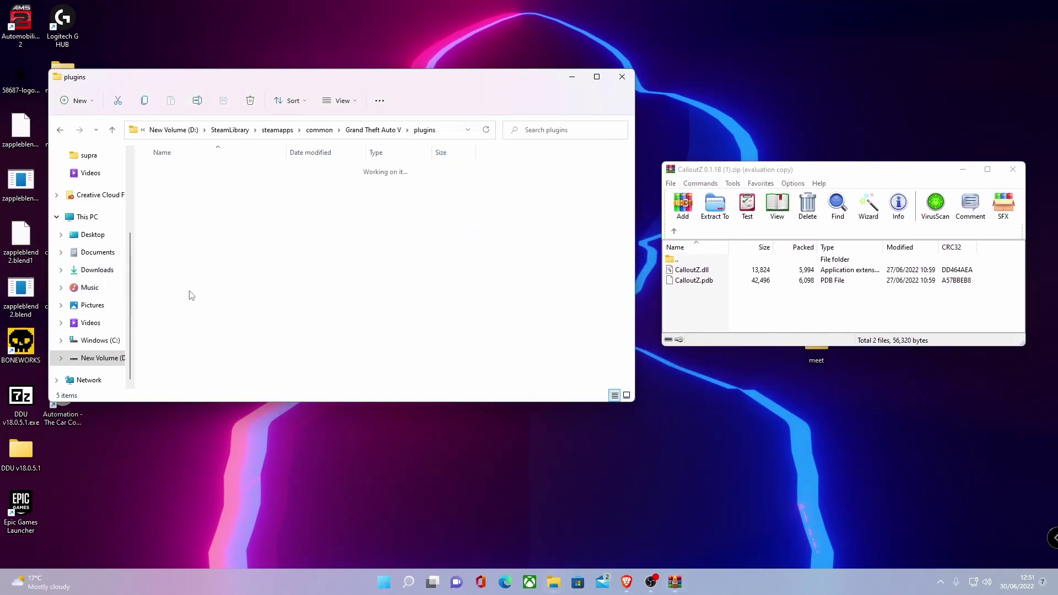
double_click(179, 187)
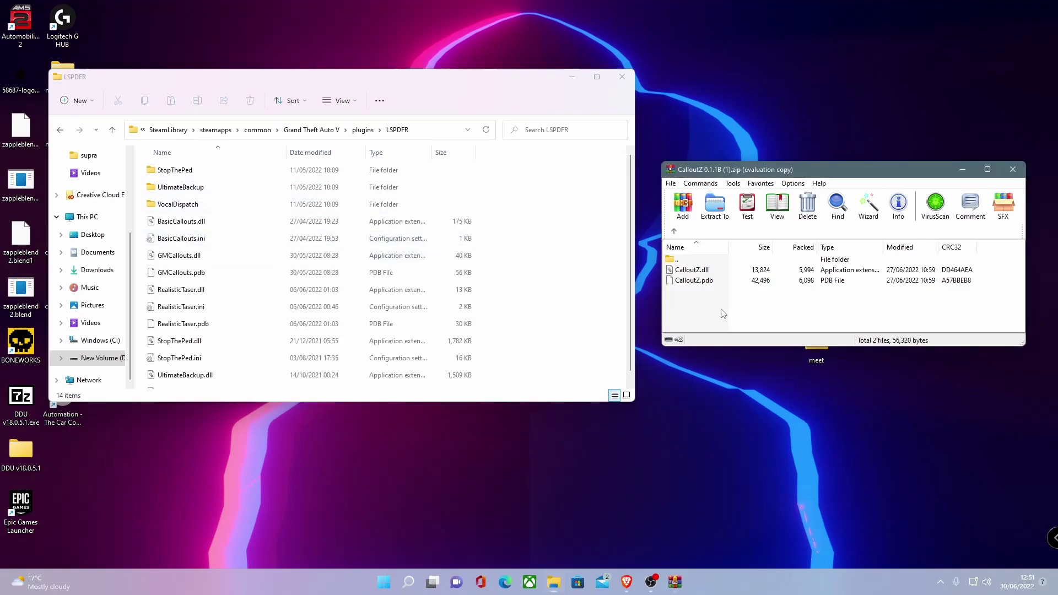
drag(695, 324, 537, 279)
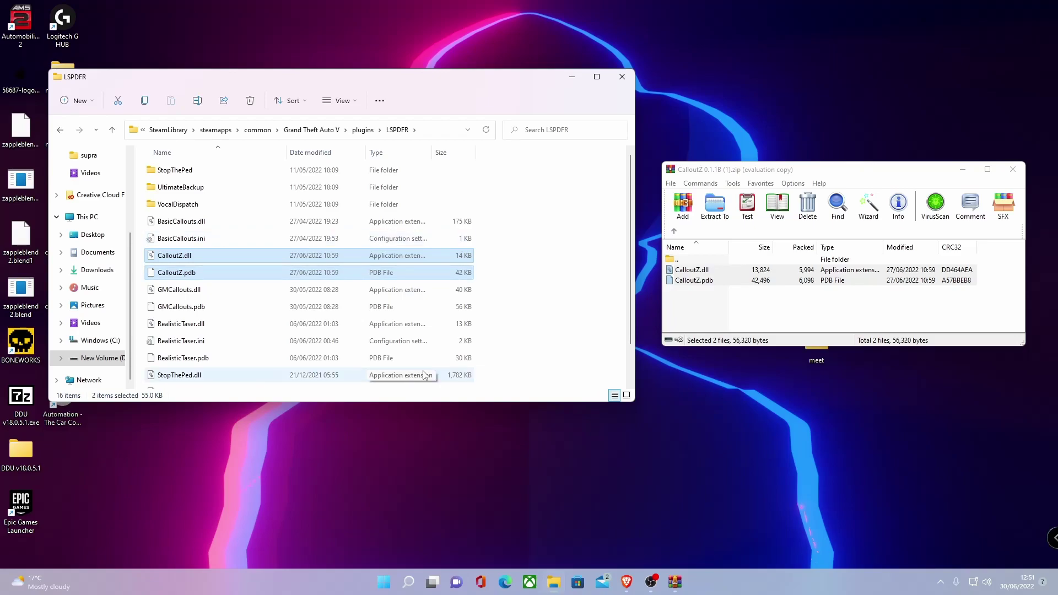
- Close the CalloutZ archive and return to the Open All Interiors page in the browser
click(603, 265)
click(1012, 171)
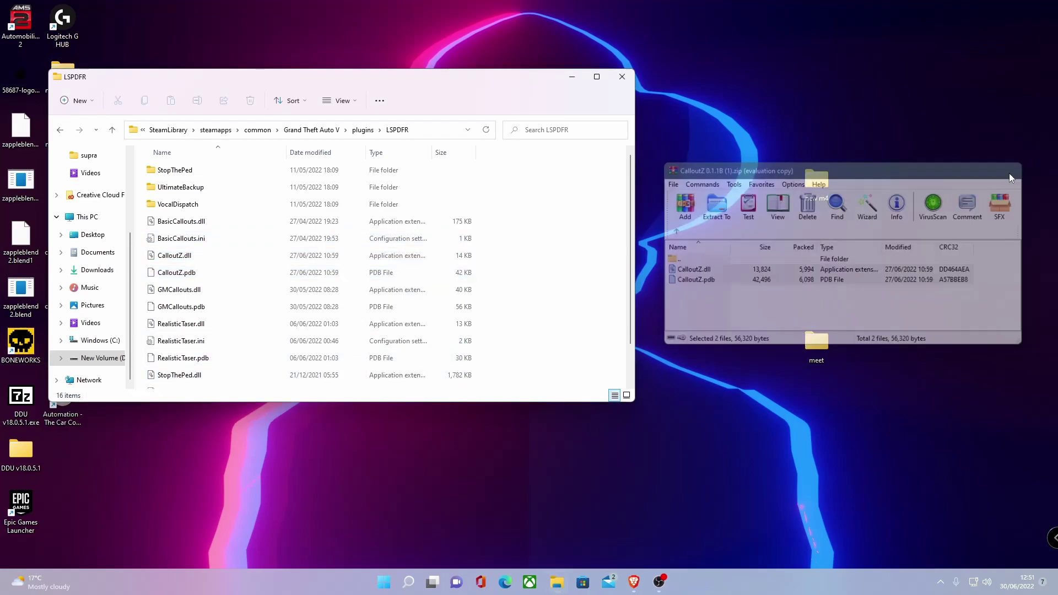
click(633, 581)
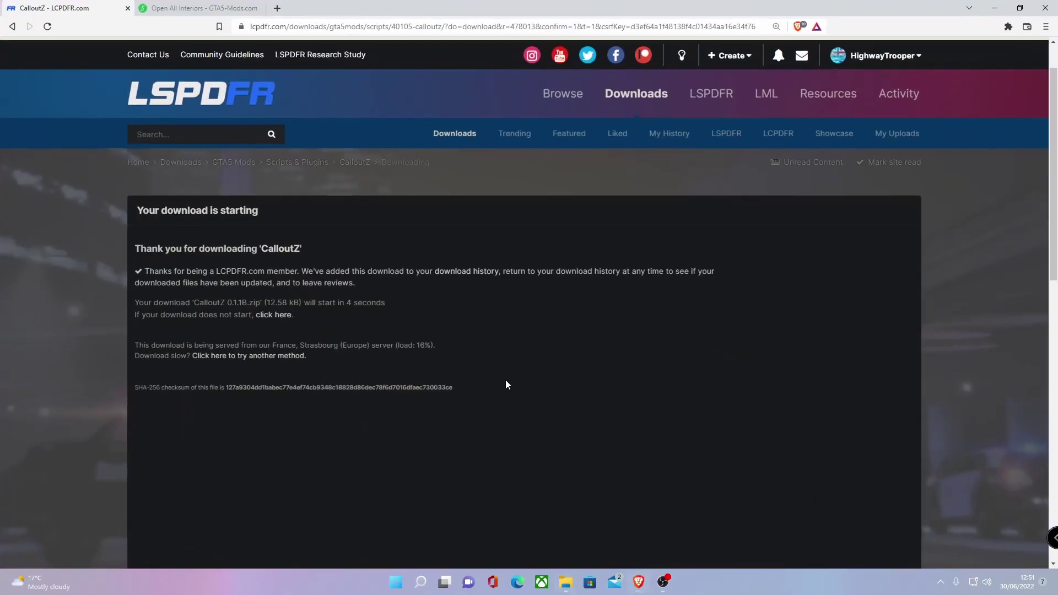
click(201, 7)
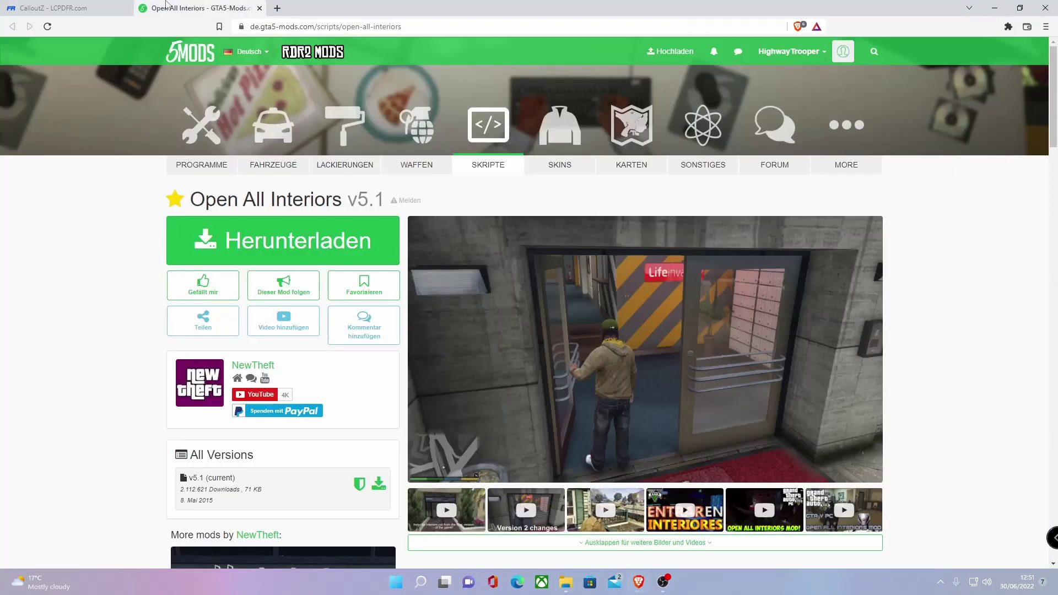
scroll(522, 281, down, 4)
scroll(519, 317, up, 4)
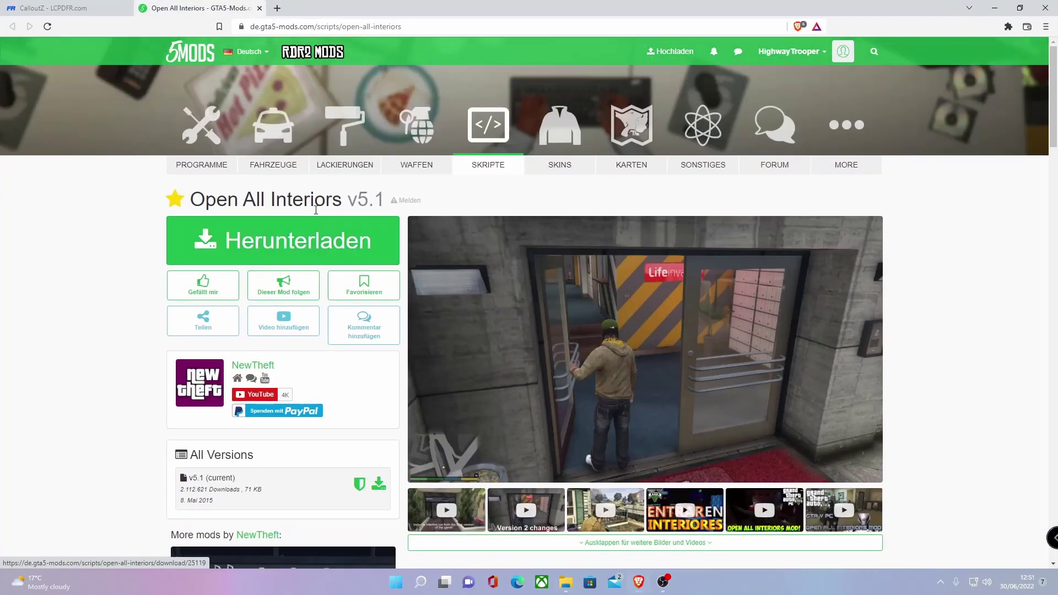
- Skip the wrong PaletoBayPack save, then save and open 0aa084-OpenAllInteriors.rar
click(272, 249)
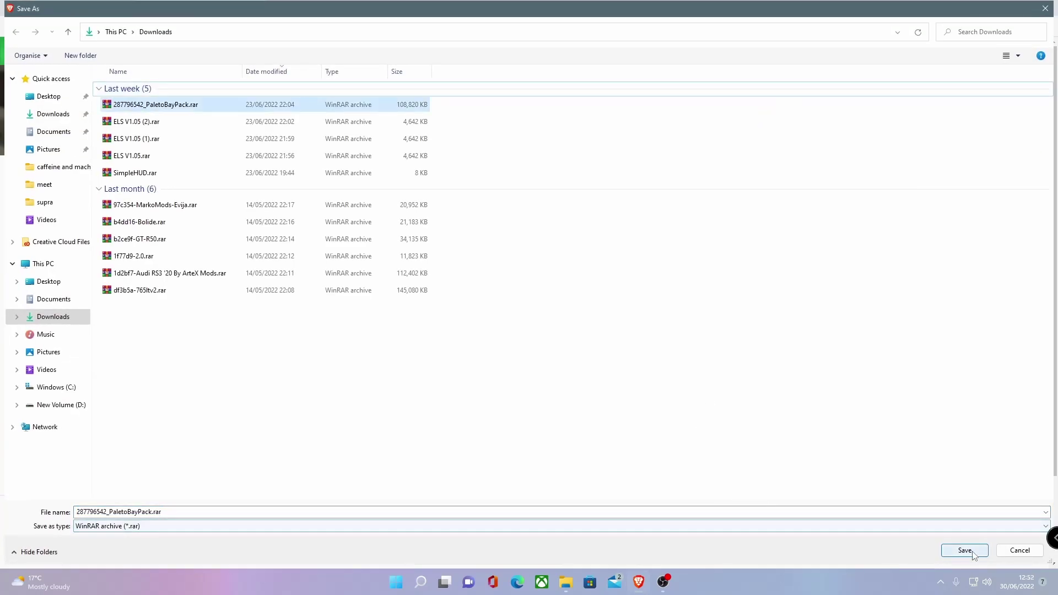
click(965, 550)
click(602, 293)
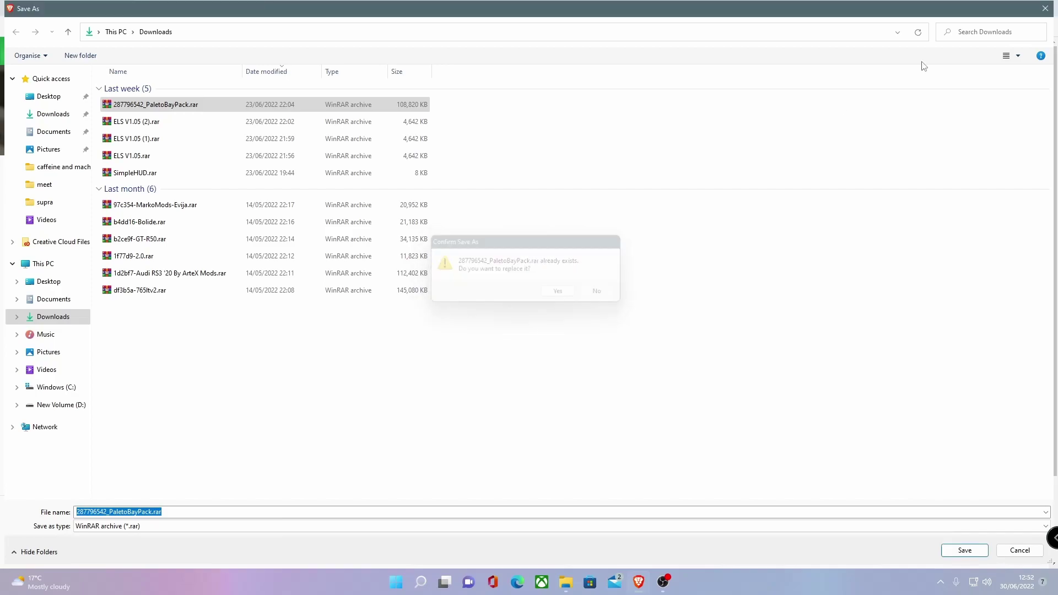
key(Escape)
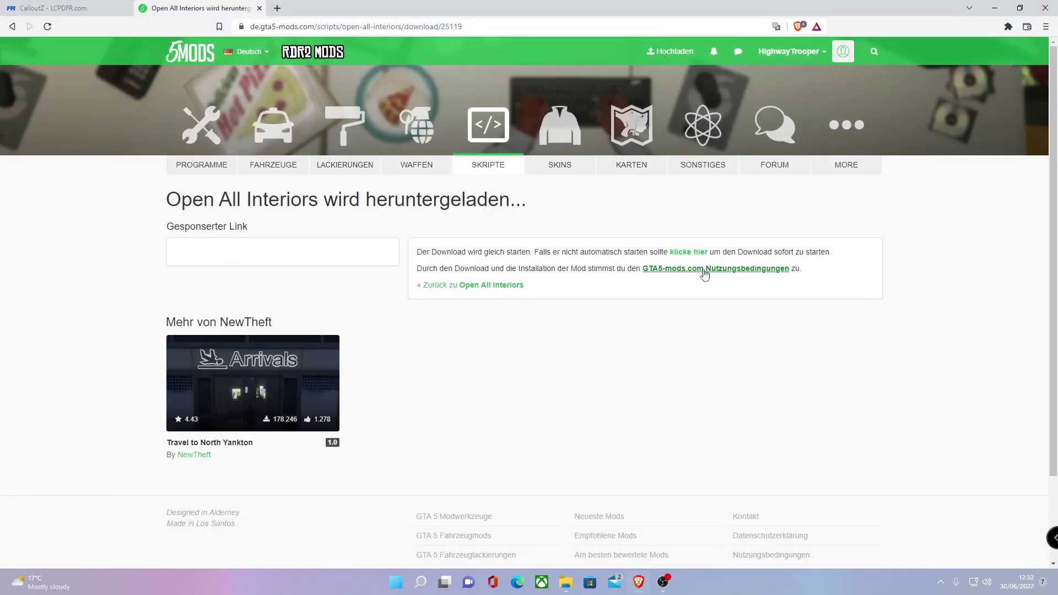
click(697, 253)
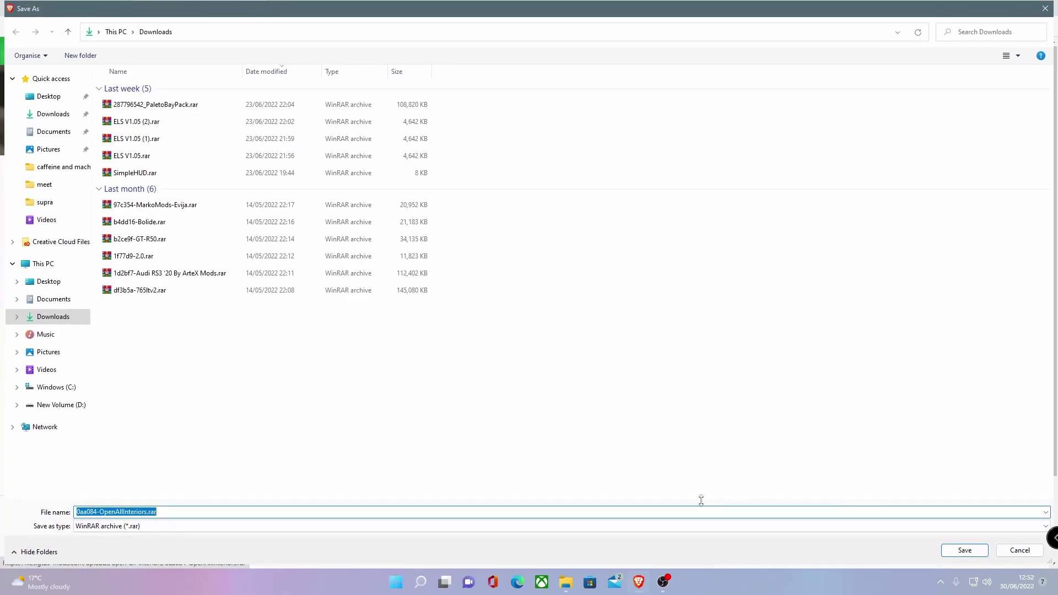
click(964, 550)
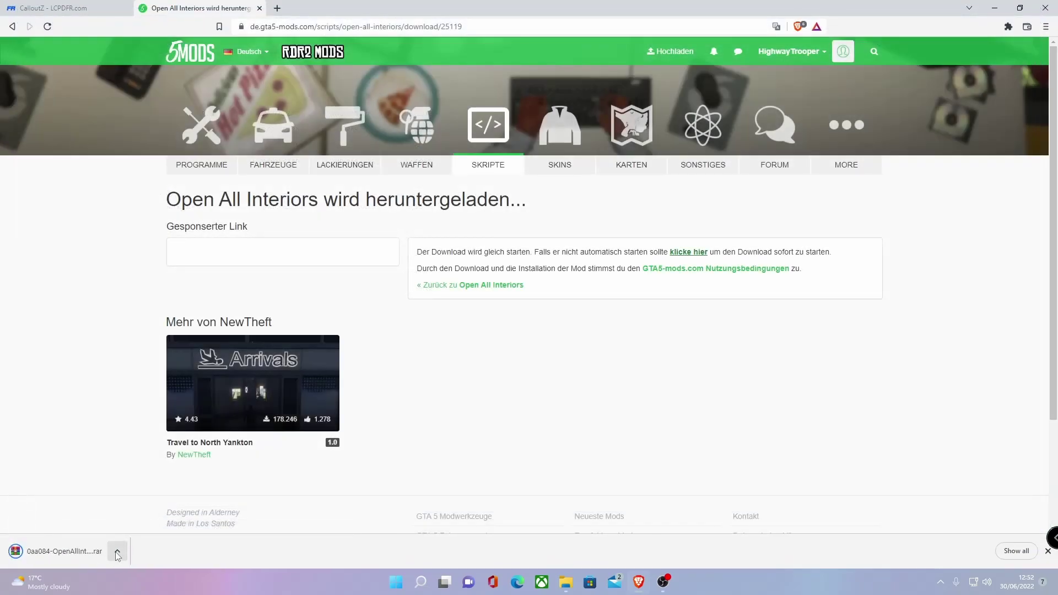
click(100, 551)
click(118, 478)
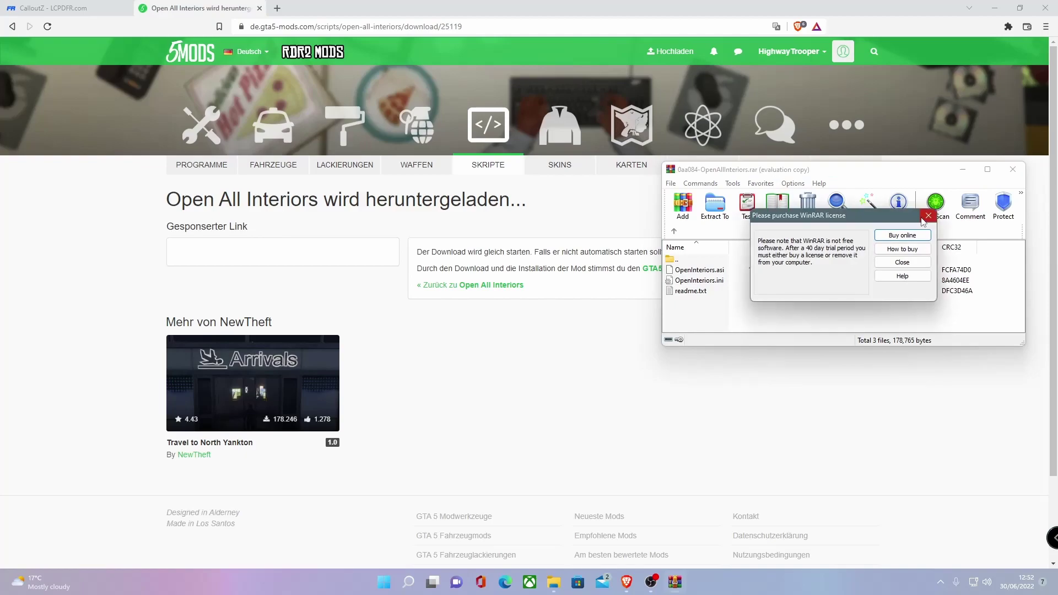
- Dismiss the WinRAR license reminder, centre and resize the archive window, and select readme.txt
key(Escape)
drag(715, 174, 481, 190)
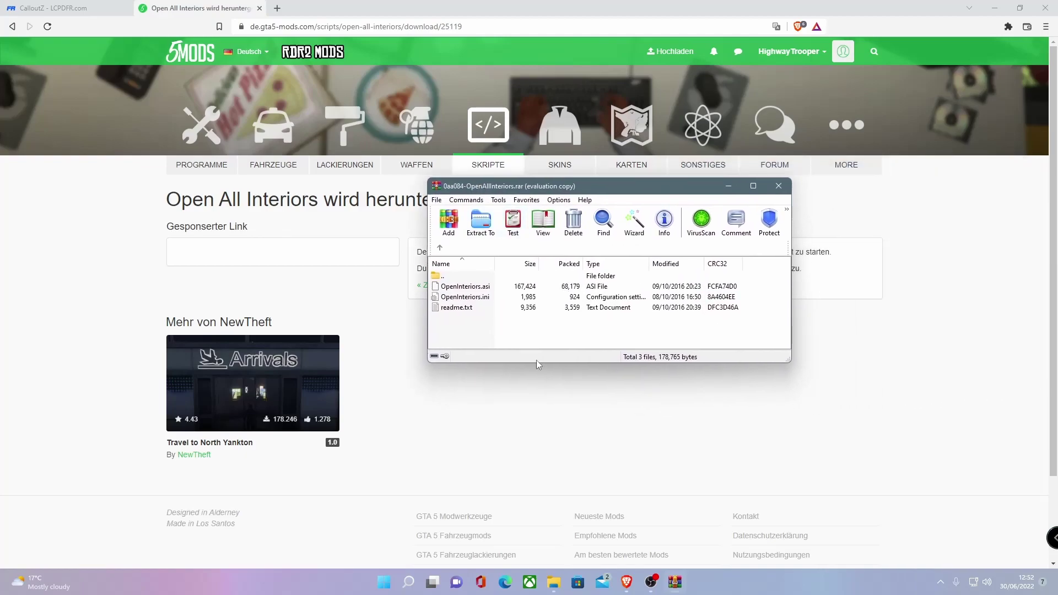
drag(539, 362, 539, 358)
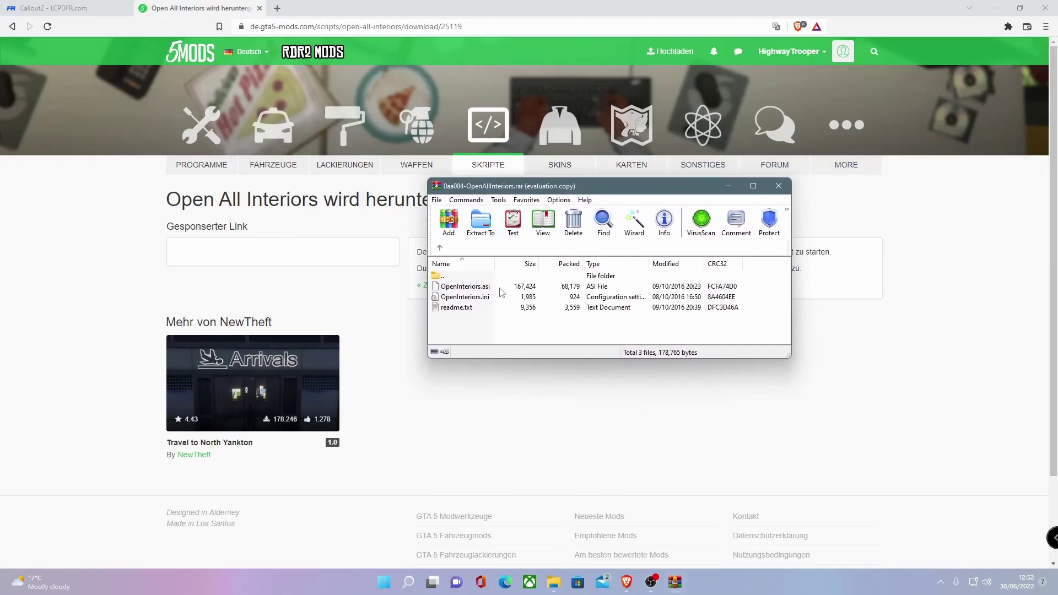
click(485, 310)
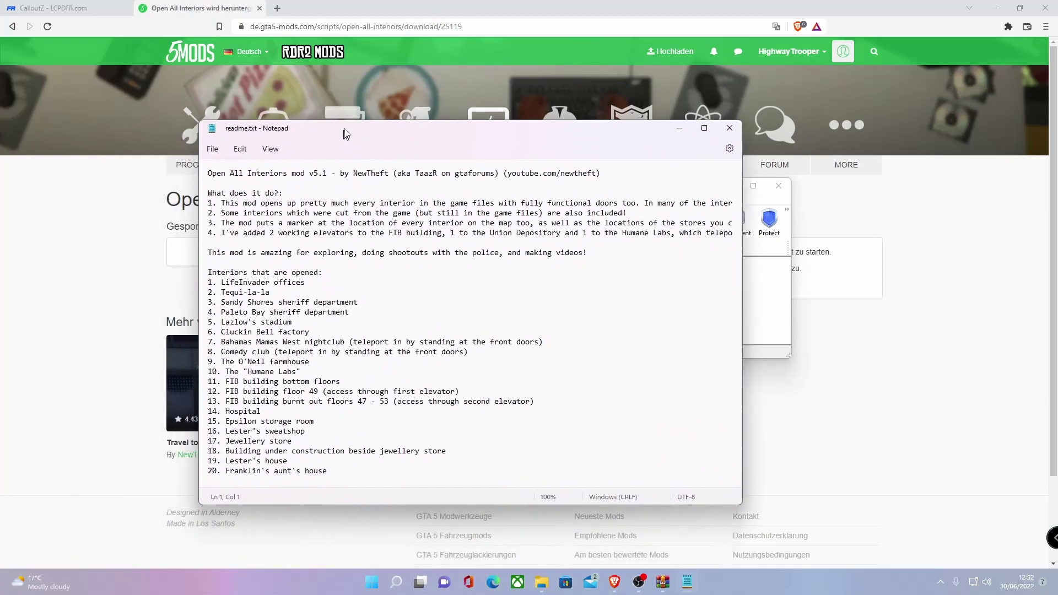
scroll(405, 326, down, 8)
scroll(405, 326, down, 20)
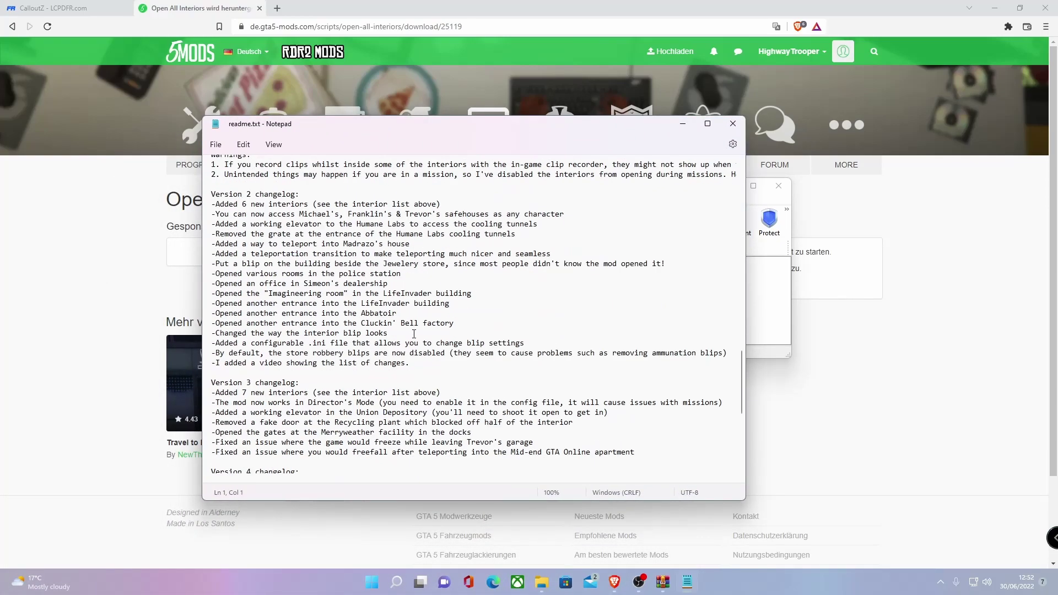
scroll(396, 270, up, 6)
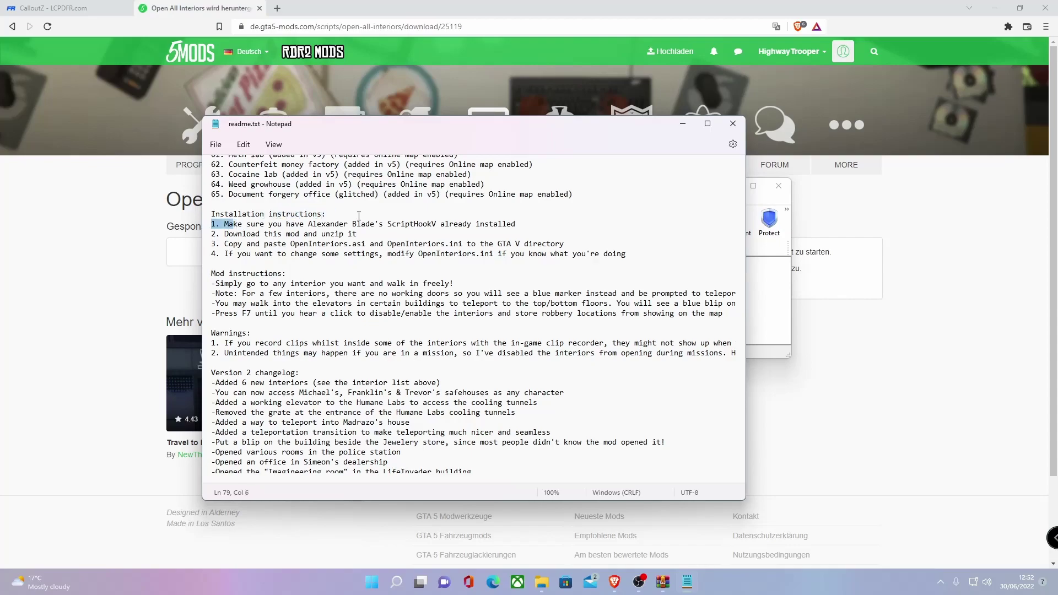
click(415, 224)
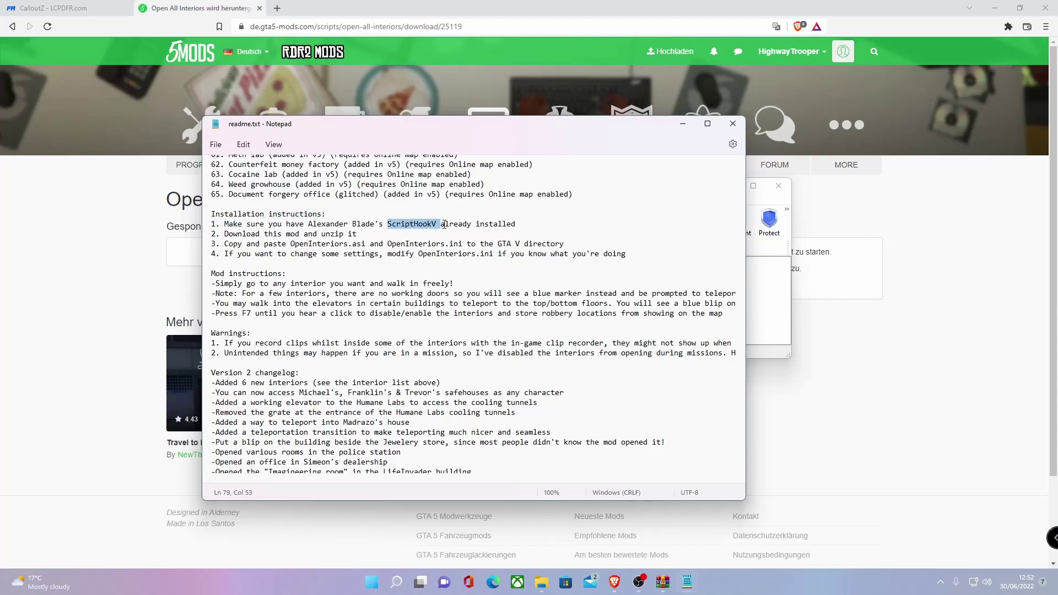
click(483, 224)
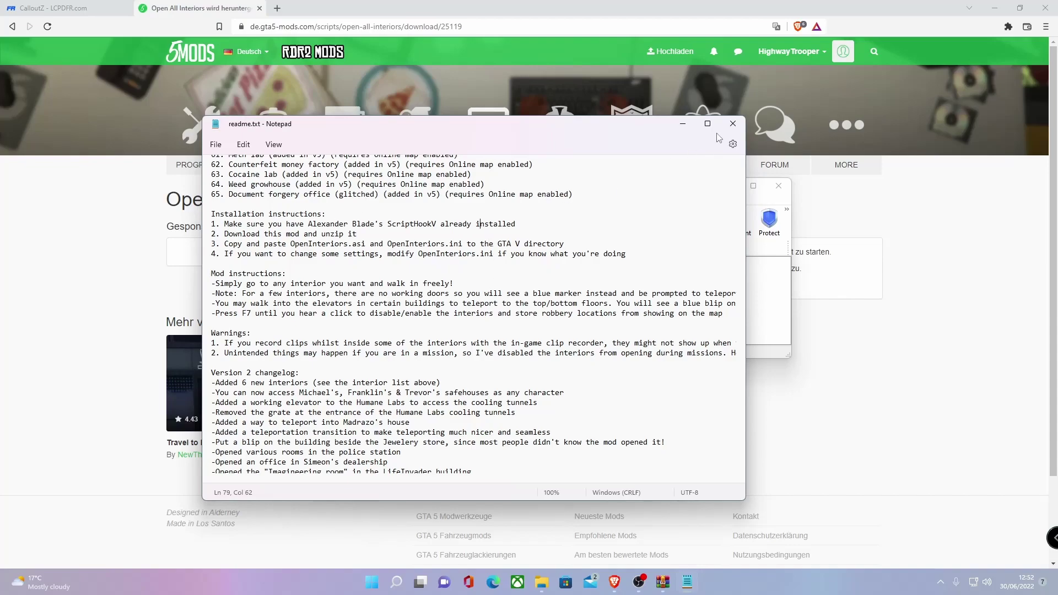
click(732, 124)
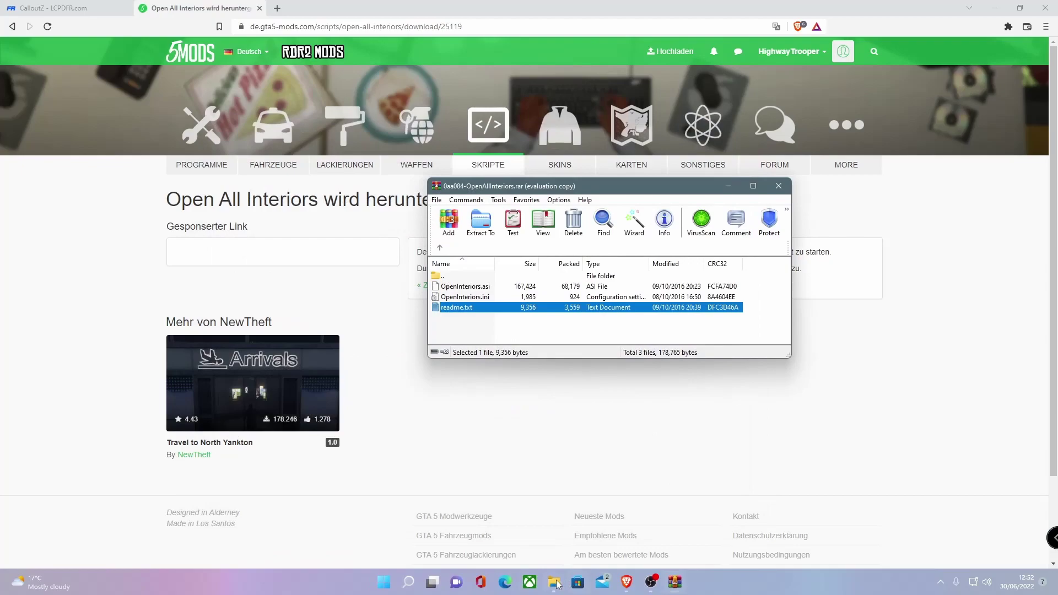
- Go from the LSPDFR folder up to the Grand Theft Auto V folder
click(554, 581)
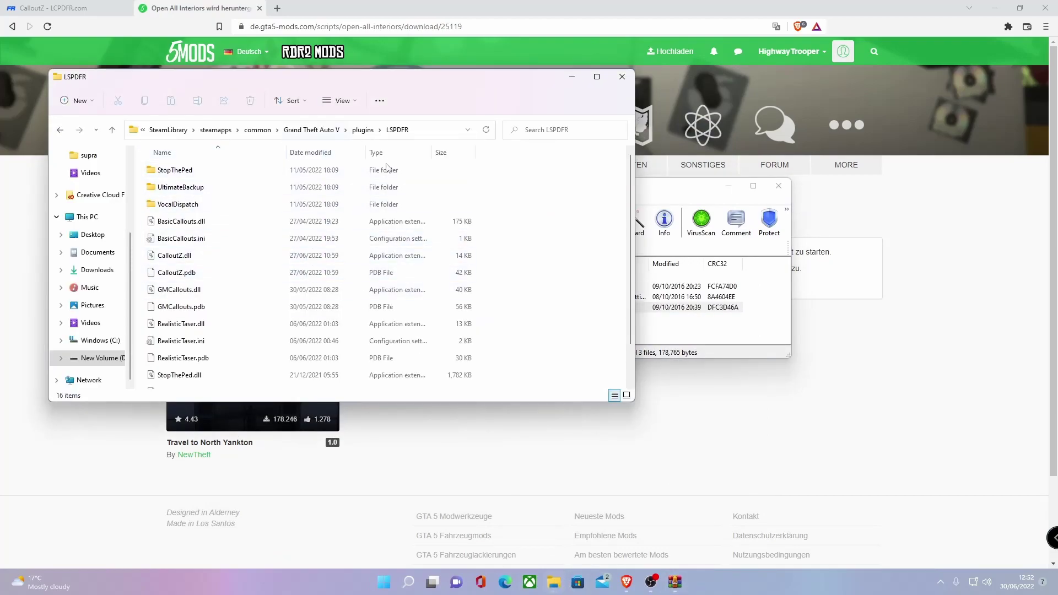
click(311, 130)
scroll(204, 263, up, 2)
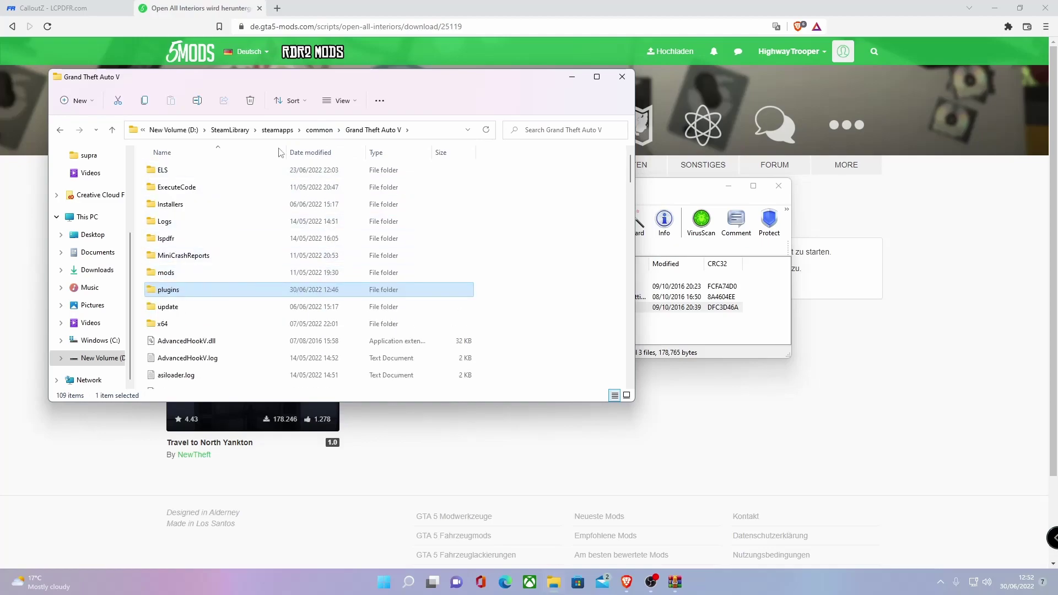
- Drag OpenInteriors.asi and OpenInteriors.ini from WinRAR into the folder, then close WinRAR
click(675, 194)
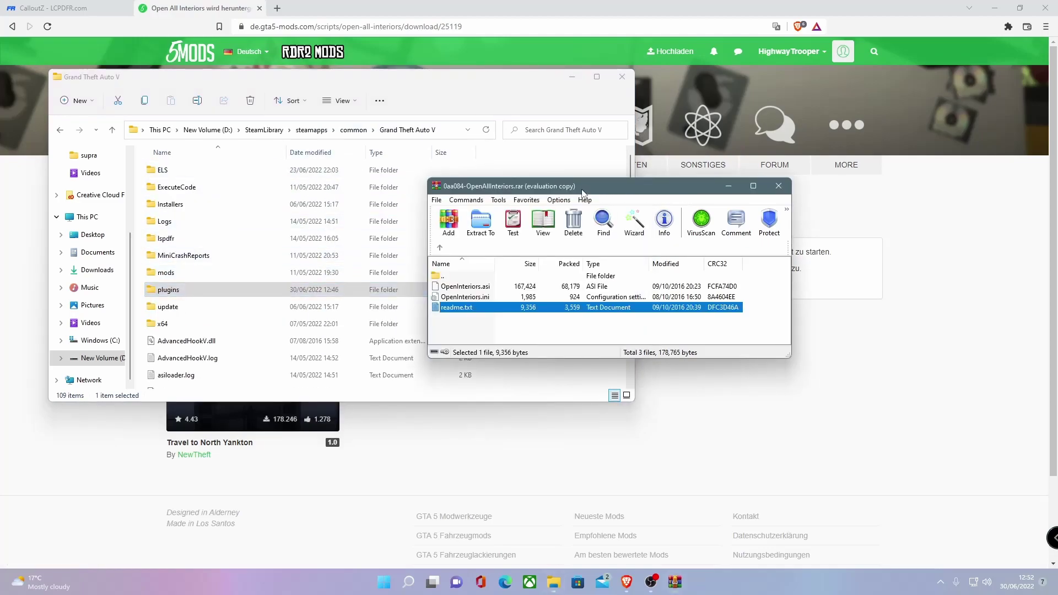
drag(674, 194, 851, 170)
drag(946, 279, 931, 260)
drag(732, 261, 554, 266)
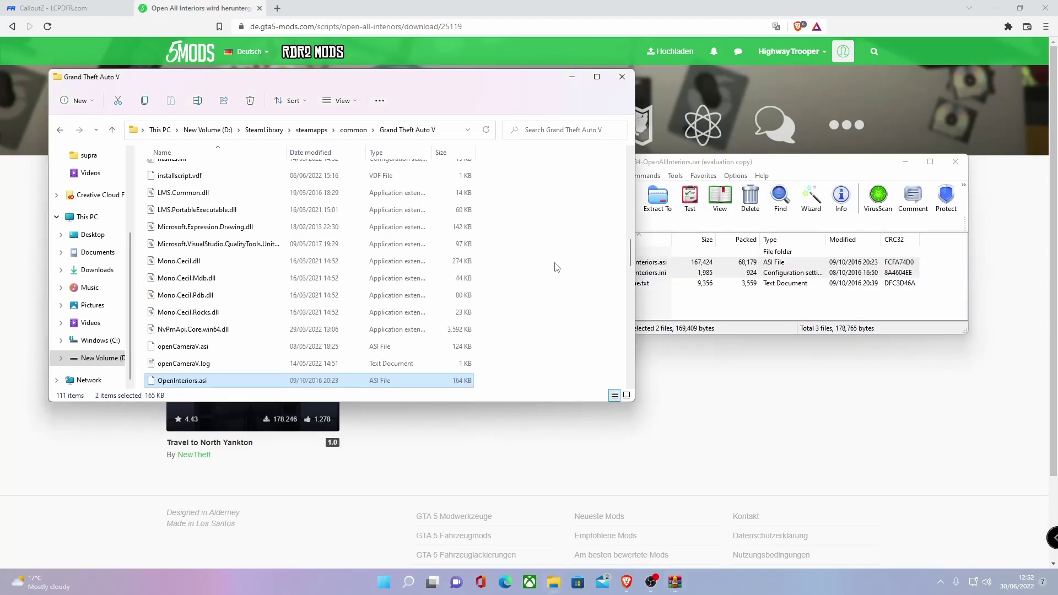
scroll(525, 282, up, 4)
scroll(525, 281, up, 1)
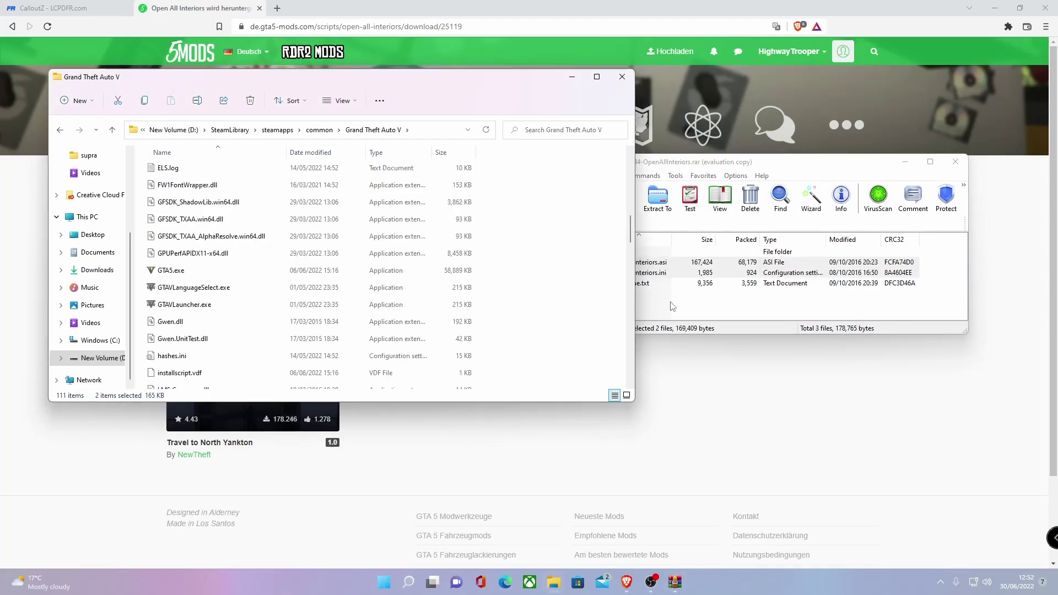
click(677, 303)
click(955, 163)
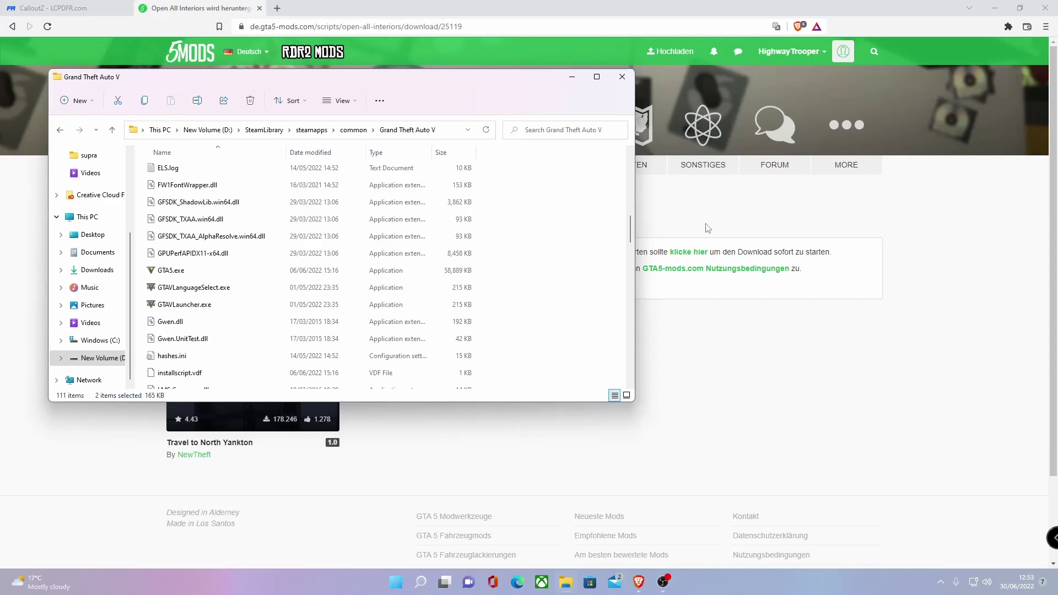
scroll(551, 229, up, 8)
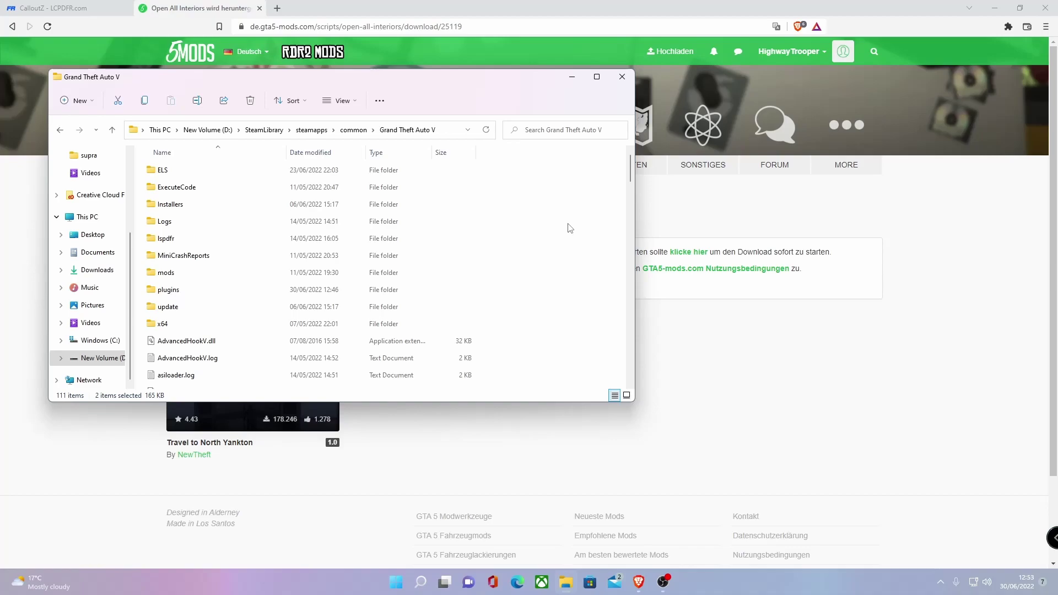
scroll(418, 292, down, 2)
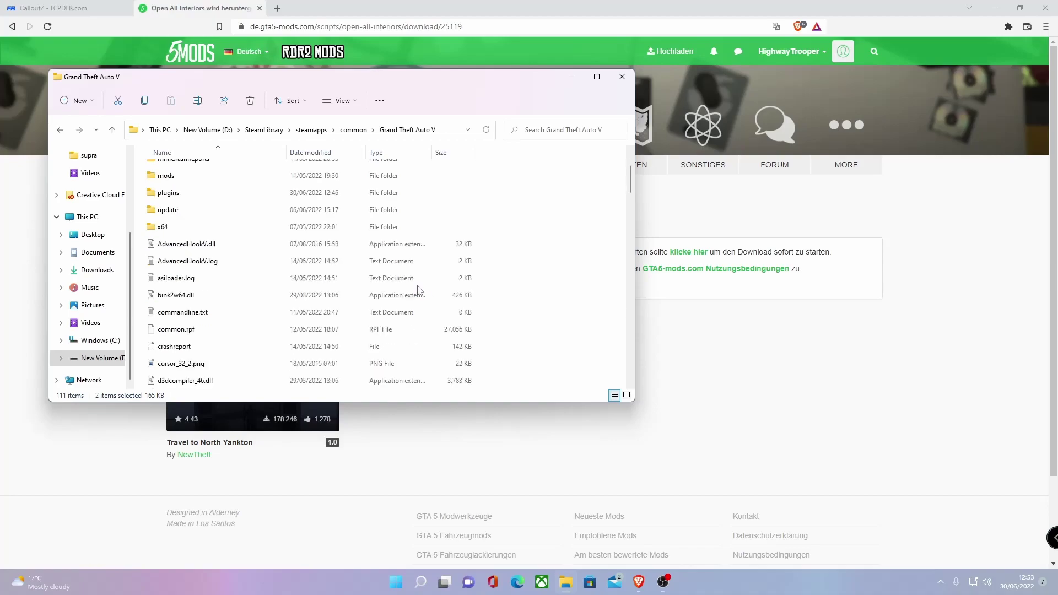
scroll(422, 272, up, 2)
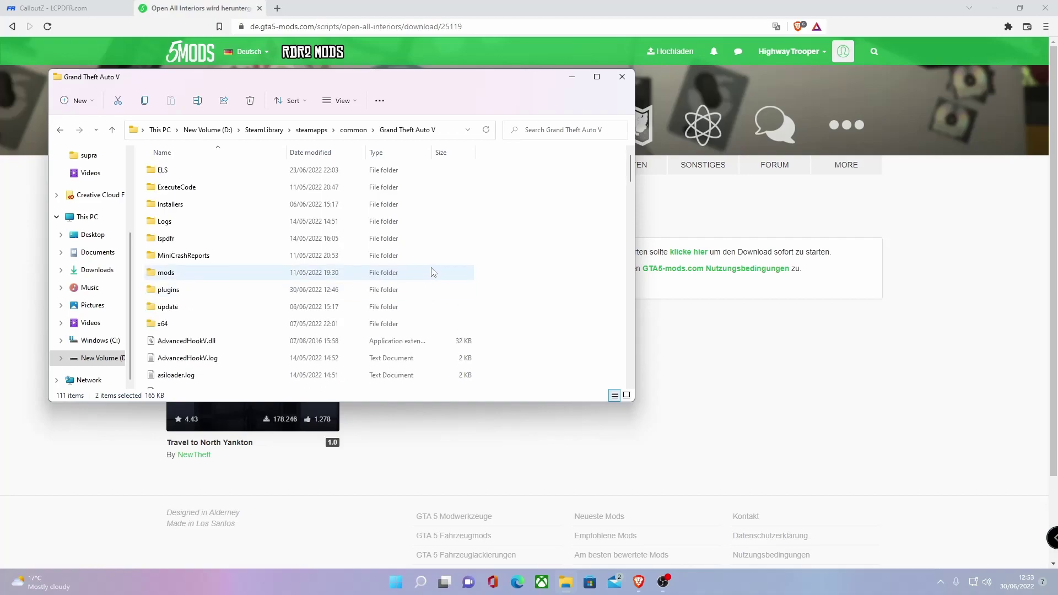